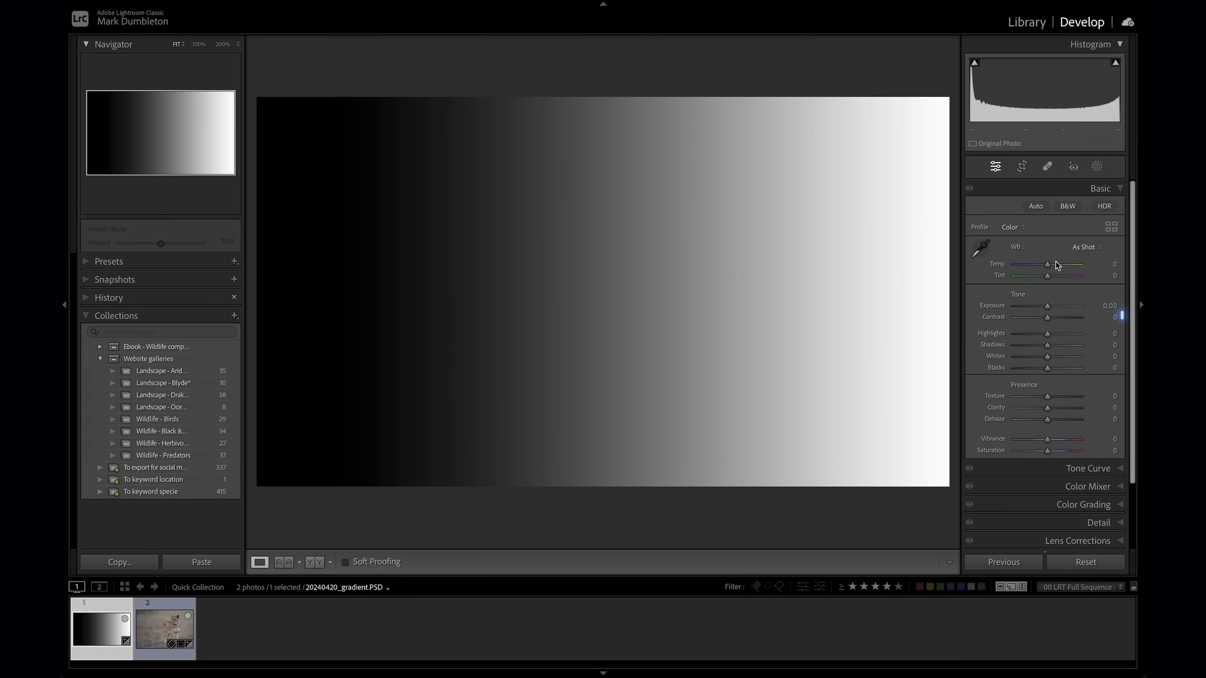
Try the Contrast of the gradient image at +100 and at -100.
left_click_drag(1047, 317, 1087, 319)
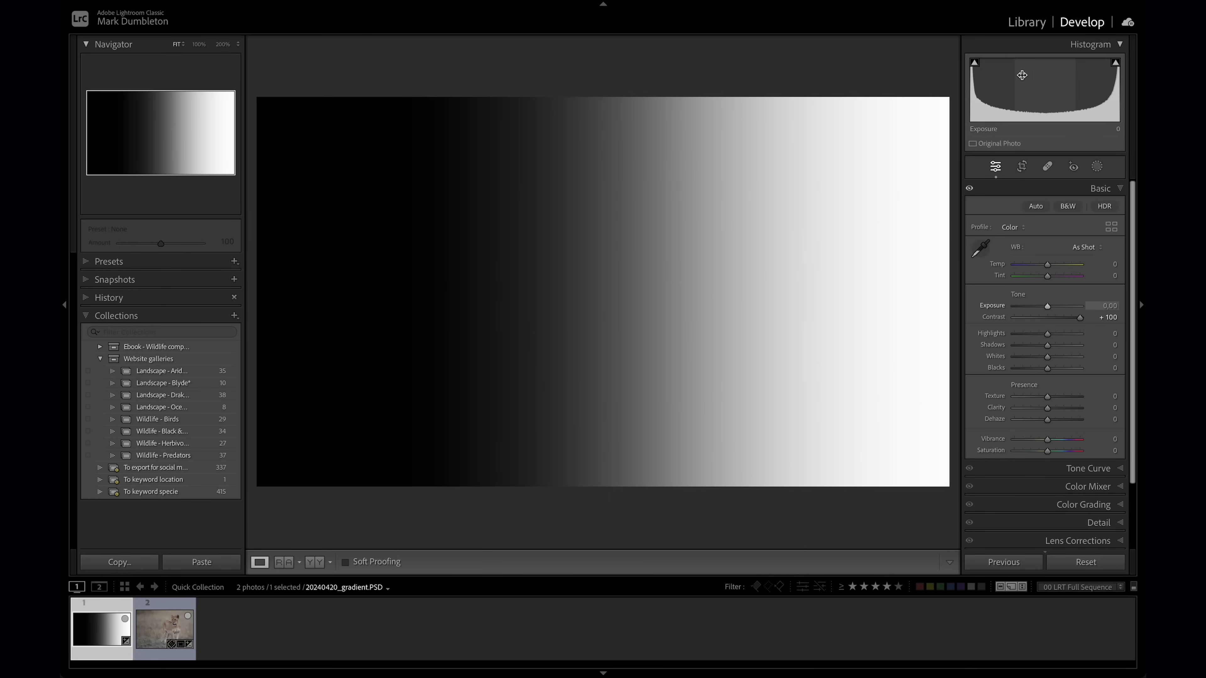
left_click_drag(1079, 320, 1008, 322)
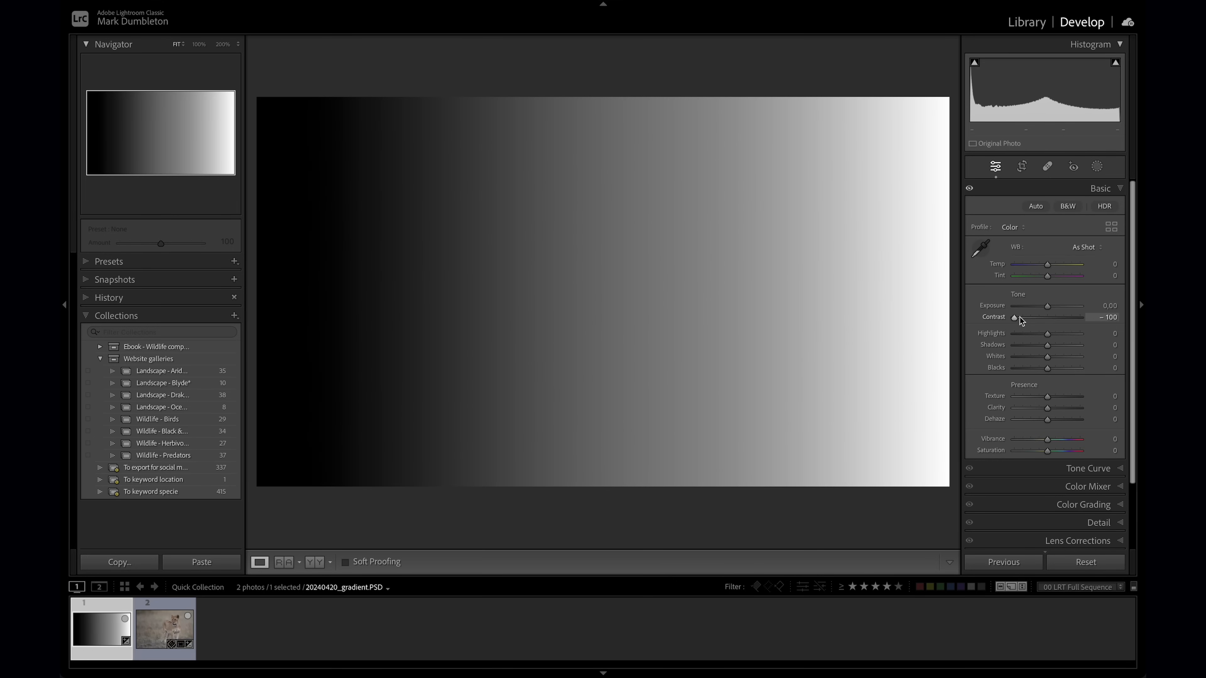
Switch to the lioness photo, try Contrast at +74, and reset the Contrast.
key("Right")
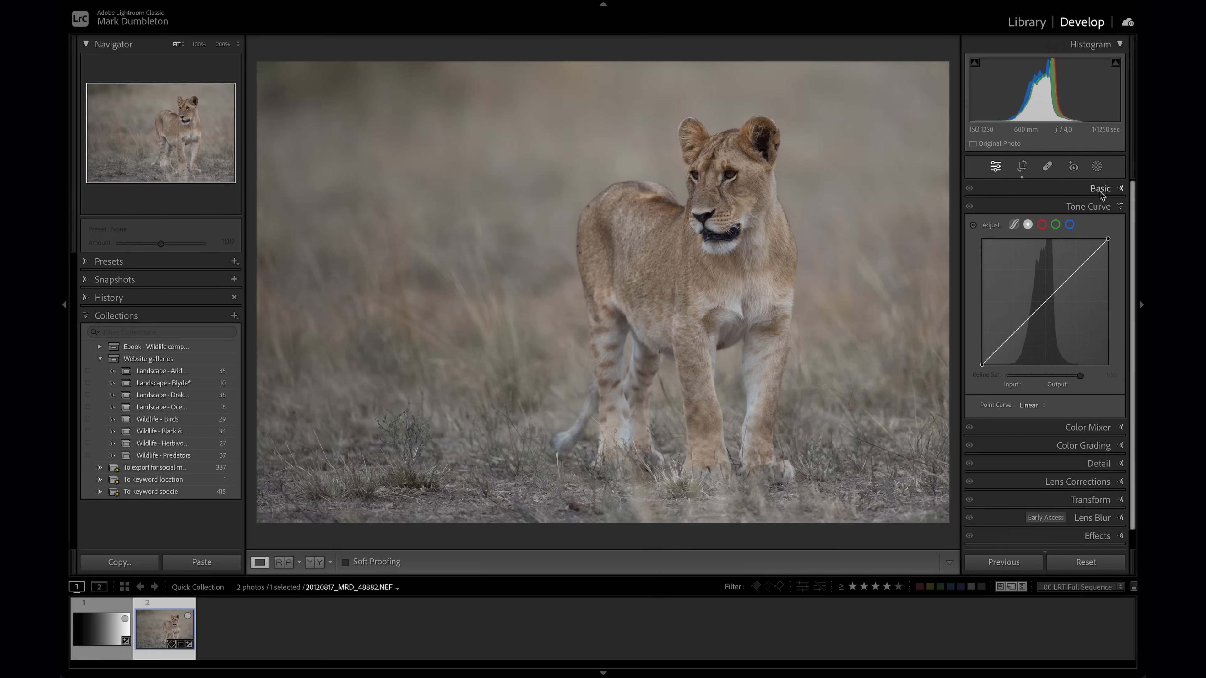
left_click_drag(1047, 317, 1070, 318)
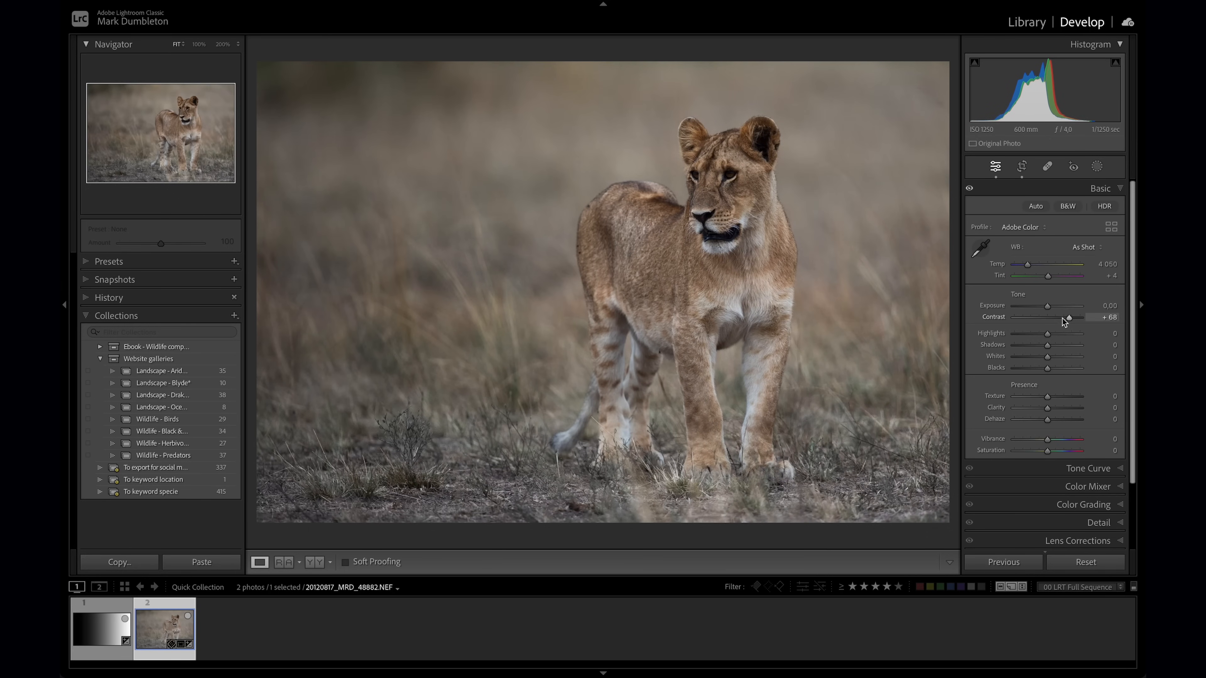
left_click_drag(1068, 317, 1071, 317)
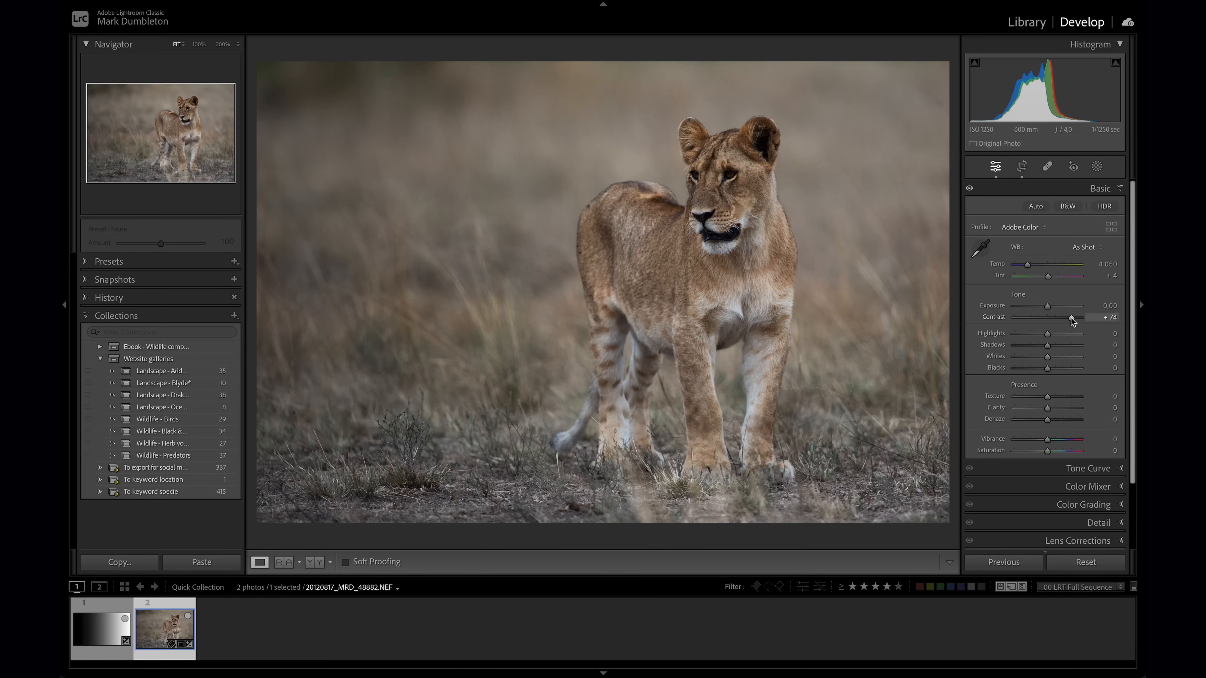
double_click(1070, 318)
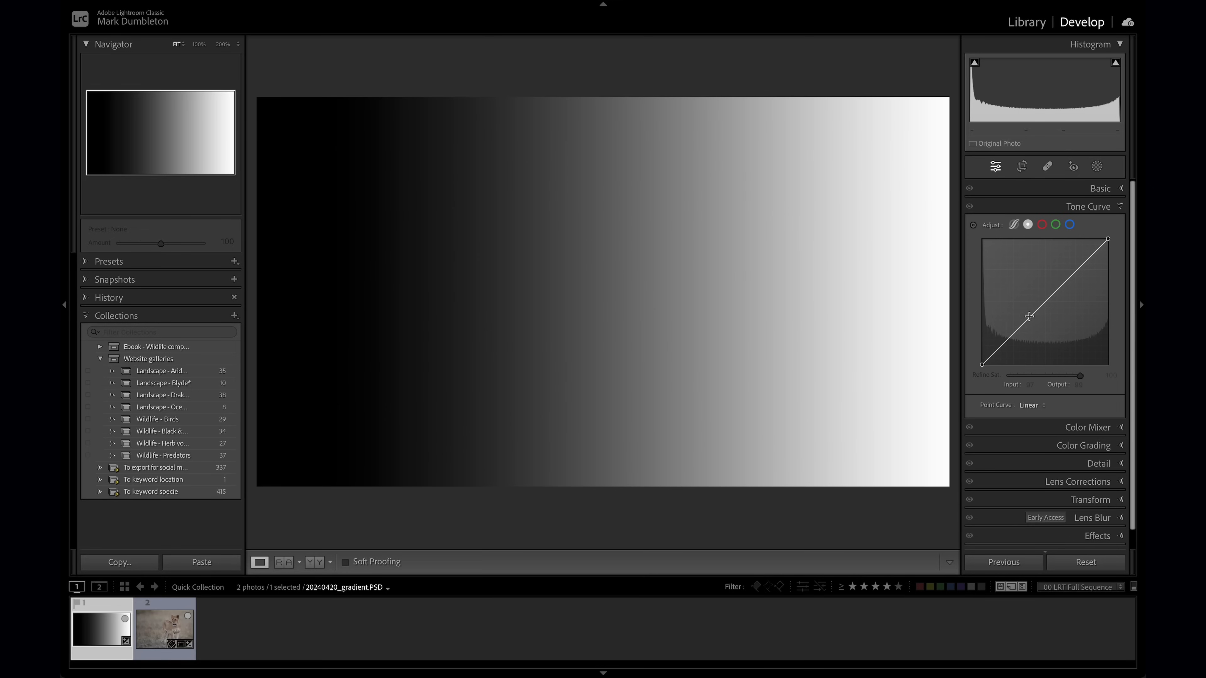
Add points to the gradient's point curve at input 97, output 119 and input 189, output 177, and pull down a shadow point.
left_click_drag(1028, 316, 1030, 306)
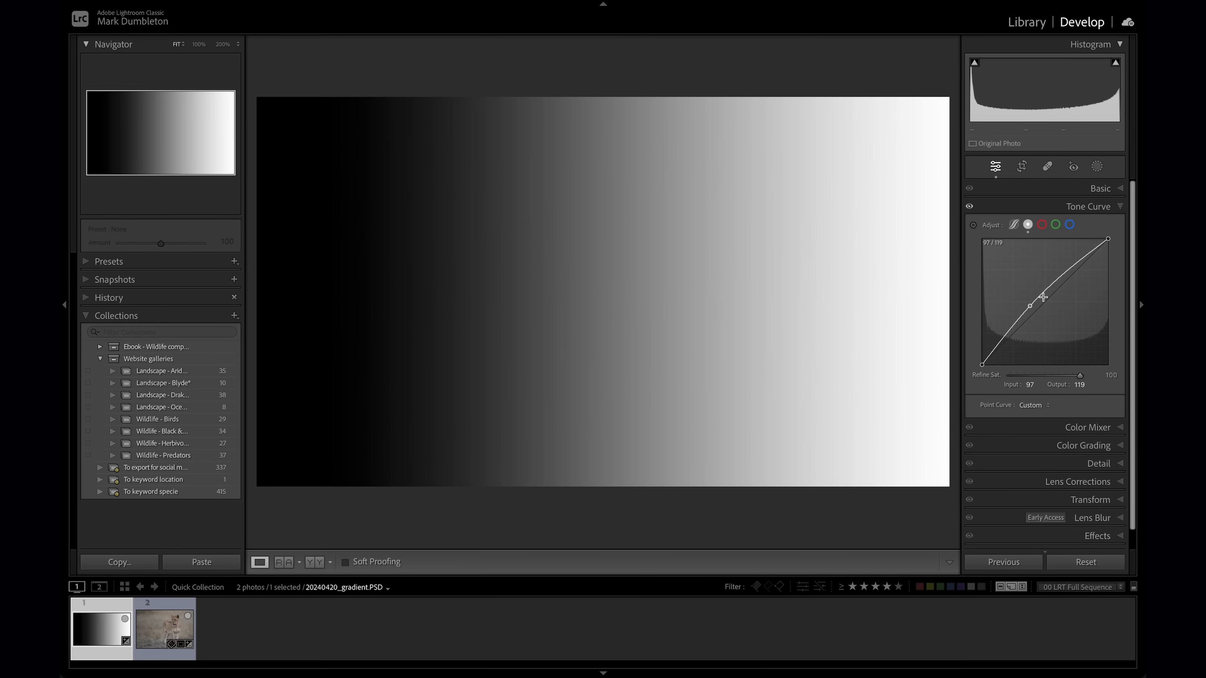
left_click_drag(1073, 267, 1075, 277)
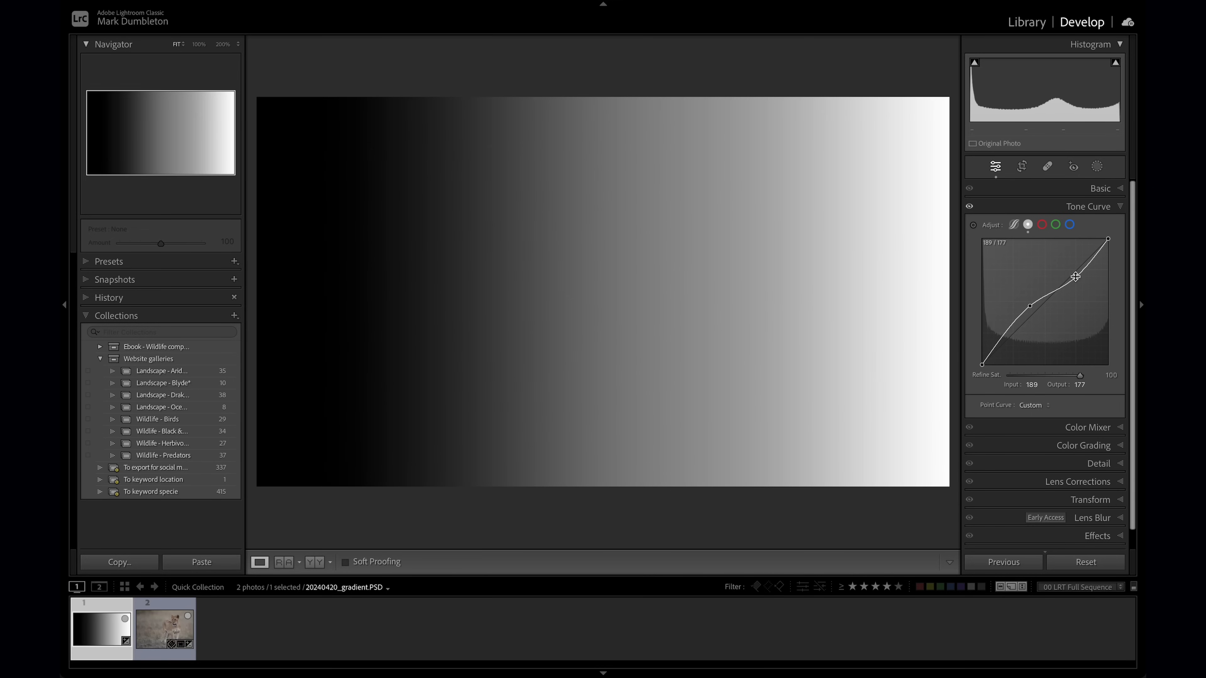
mouse_move(1007, 336)
left_mouse_down()
mouse_move(981, 362)
mouse_move(1007, 343)
left_mouse_up()
Switch to the lioness photo and try bending its point curve in the highlights and the shadows.
key("Right")
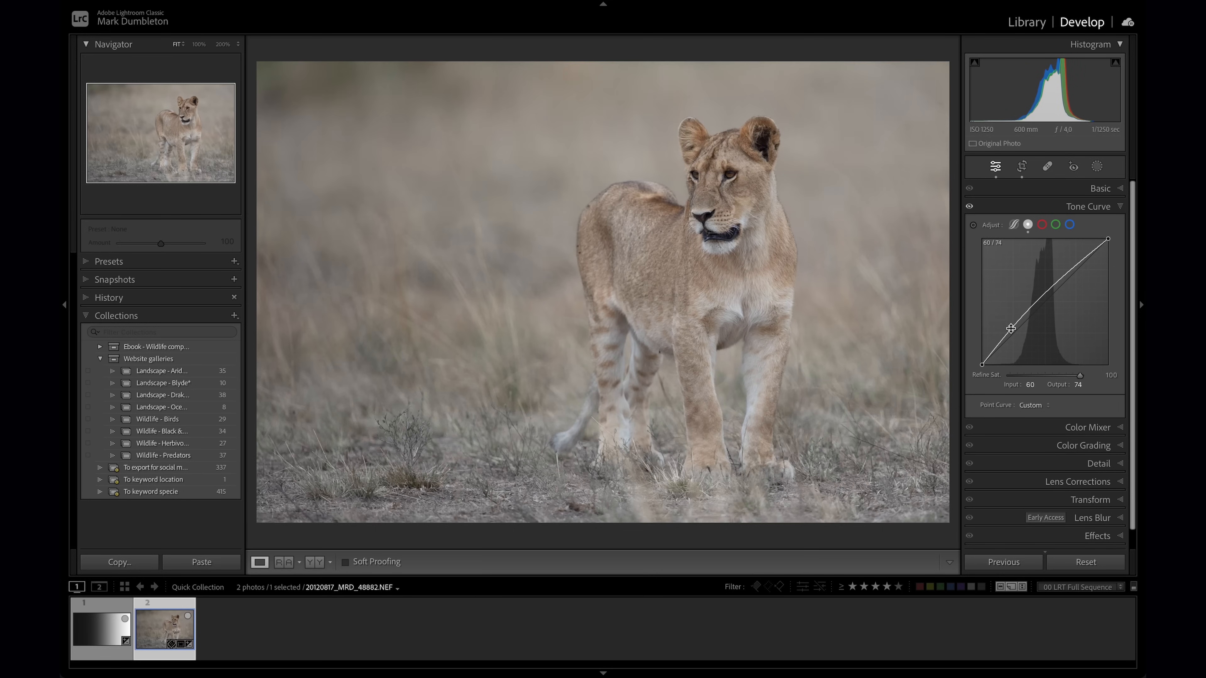
left_click_drag(1060, 278, 1065, 282)
left_click_drag(996, 347, 1022, 334)
Compare the Adobe Color and Adobe Standard profiles on the lioness photo and keep Adobe Standard.
left_click(1099, 188)
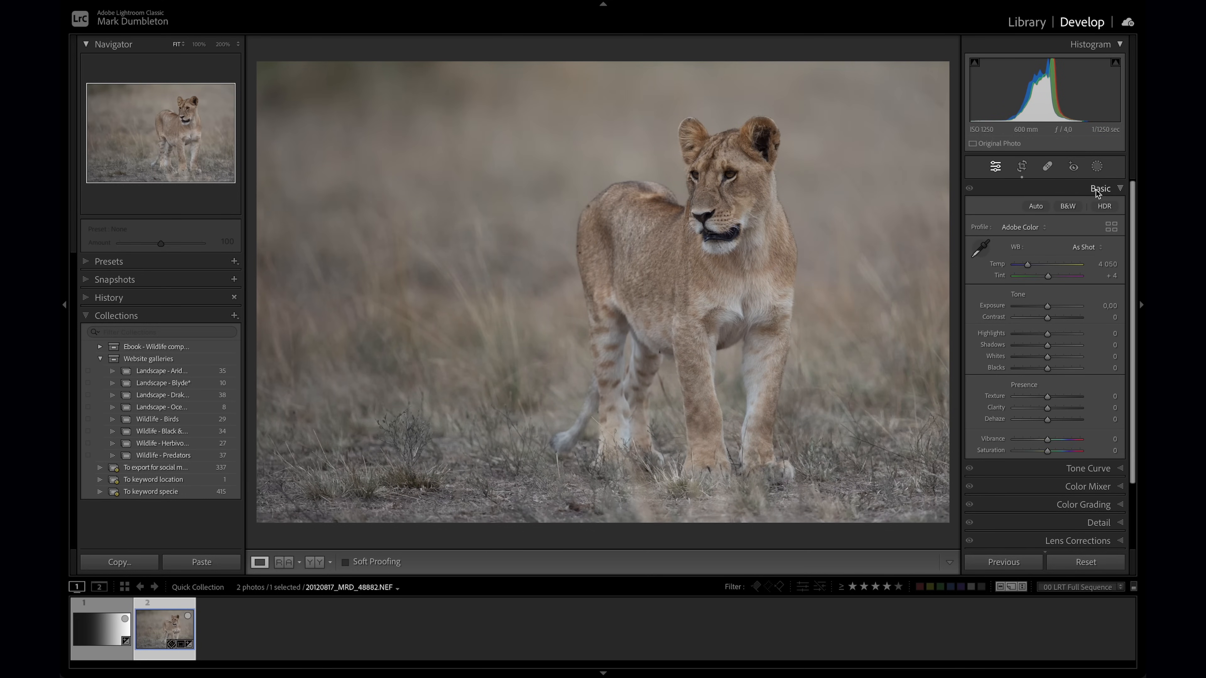
left_click(1059, 228)
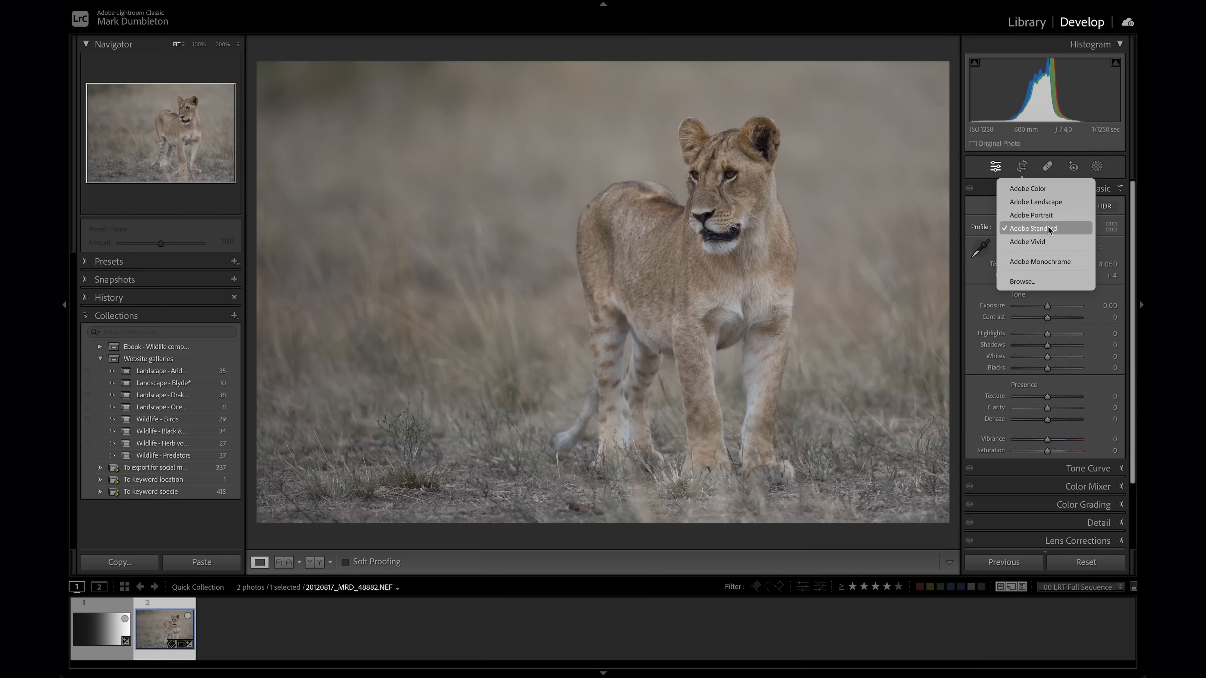
left_click(1049, 188)
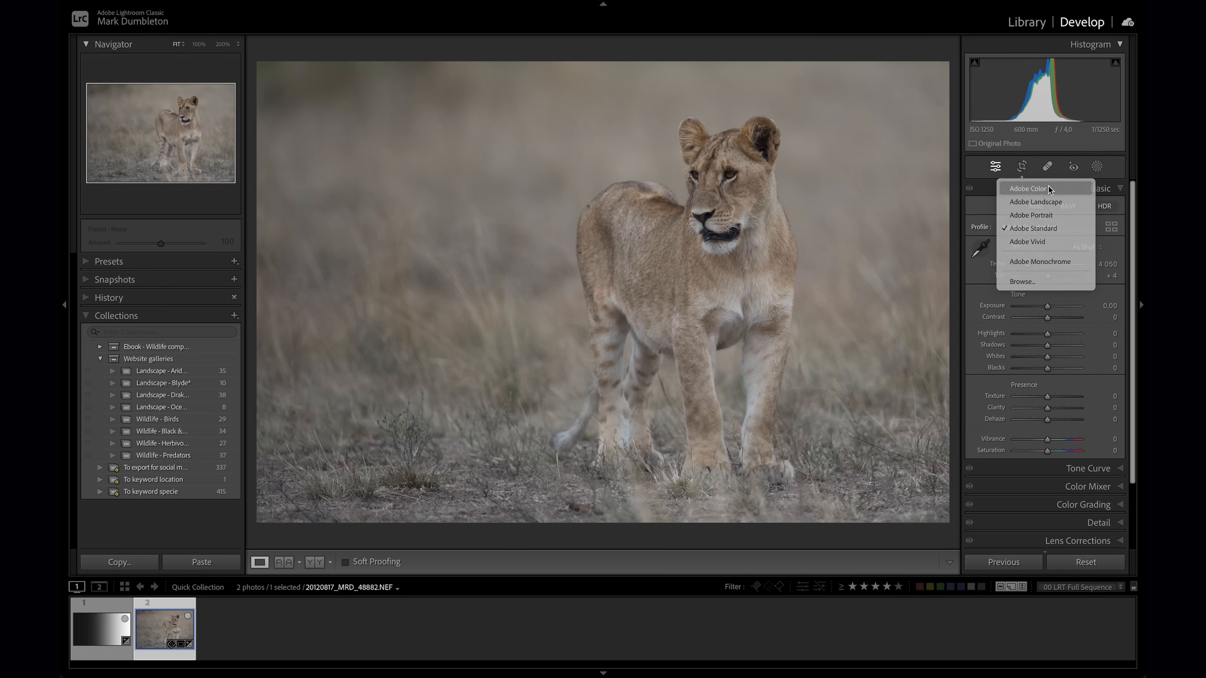
left_click(1047, 228)
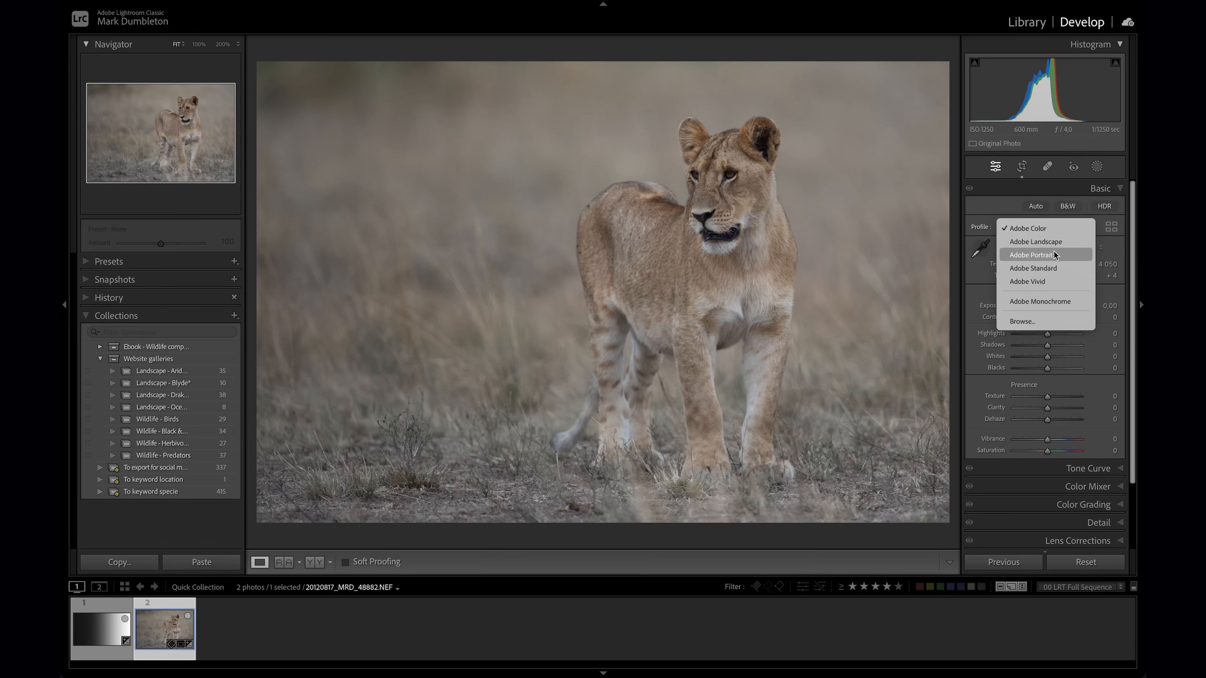
left_click(1047, 268)
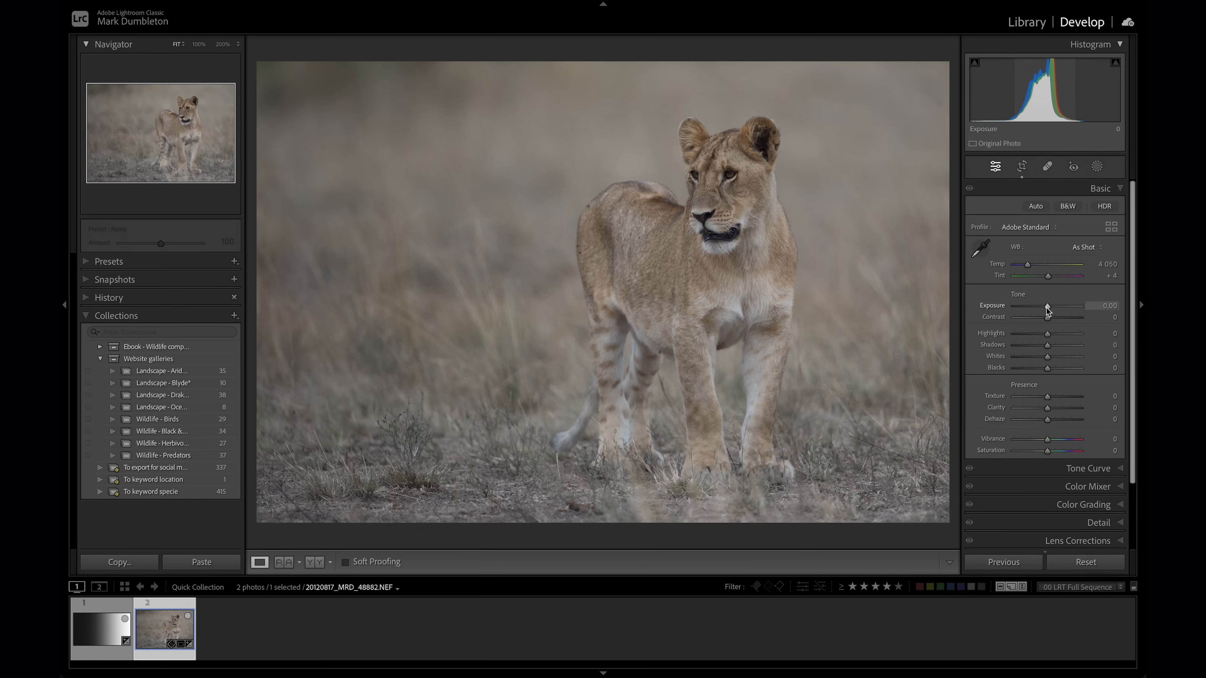
Balance the lioness photo's tones with Exposure -1.20, Whites +67 and Blacks +65.
left_click_drag(1048, 306, 1043, 307)
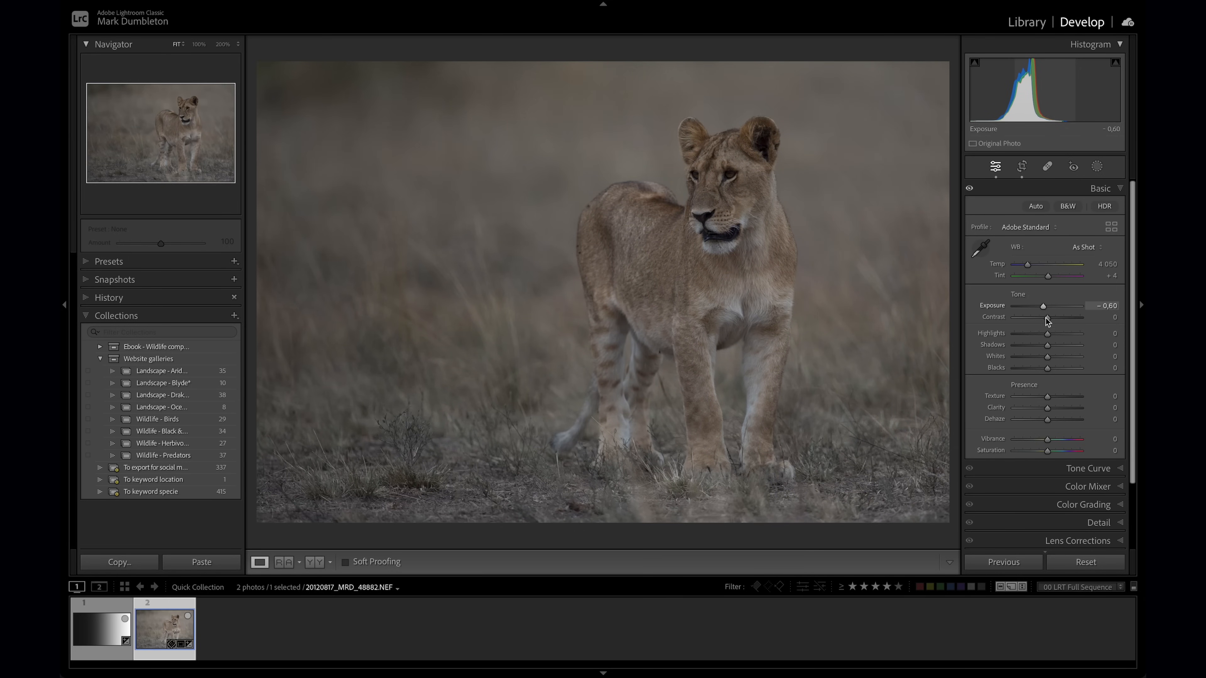
left_click_drag(1048, 367, 1069, 369)
left_click_drag(1042, 308, 1039, 310)
left_click_drag(1048, 358, 1070, 365)
left_click_drag(1042, 307, 1040, 309)
left_click_drag(1069, 371, 1072, 359)
left_click_drag(1040, 307, 1039, 308)
left_click_drag(1071, 358, 1067, 355)
left_click_drag(1039, 308, 1039, 309)
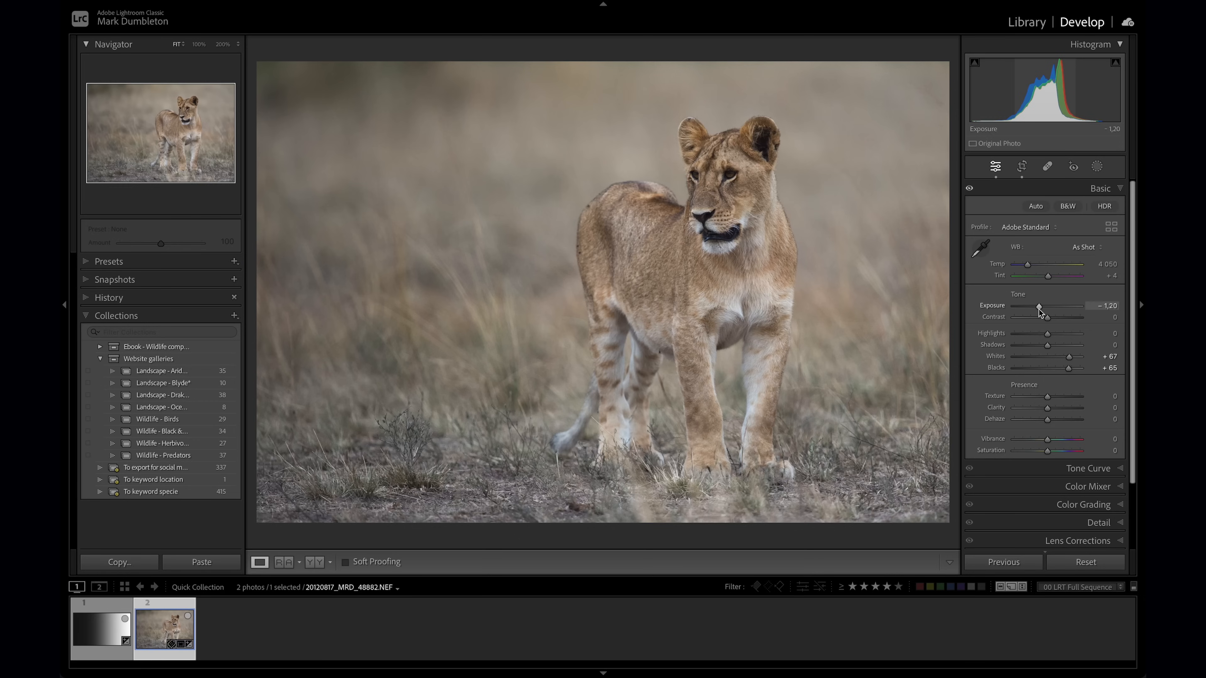
Examine the Tone Curve's parametric, point, red, green and blue channel modes.
left_click(1087, 469)
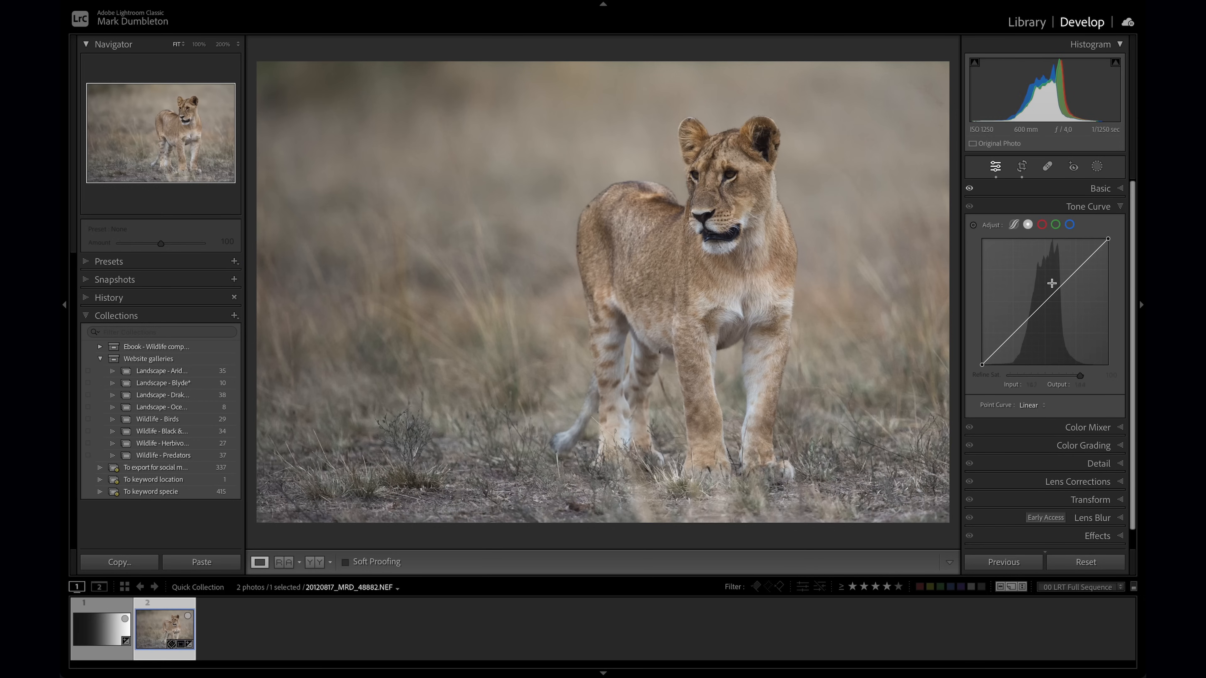
left_click(1016, 226)
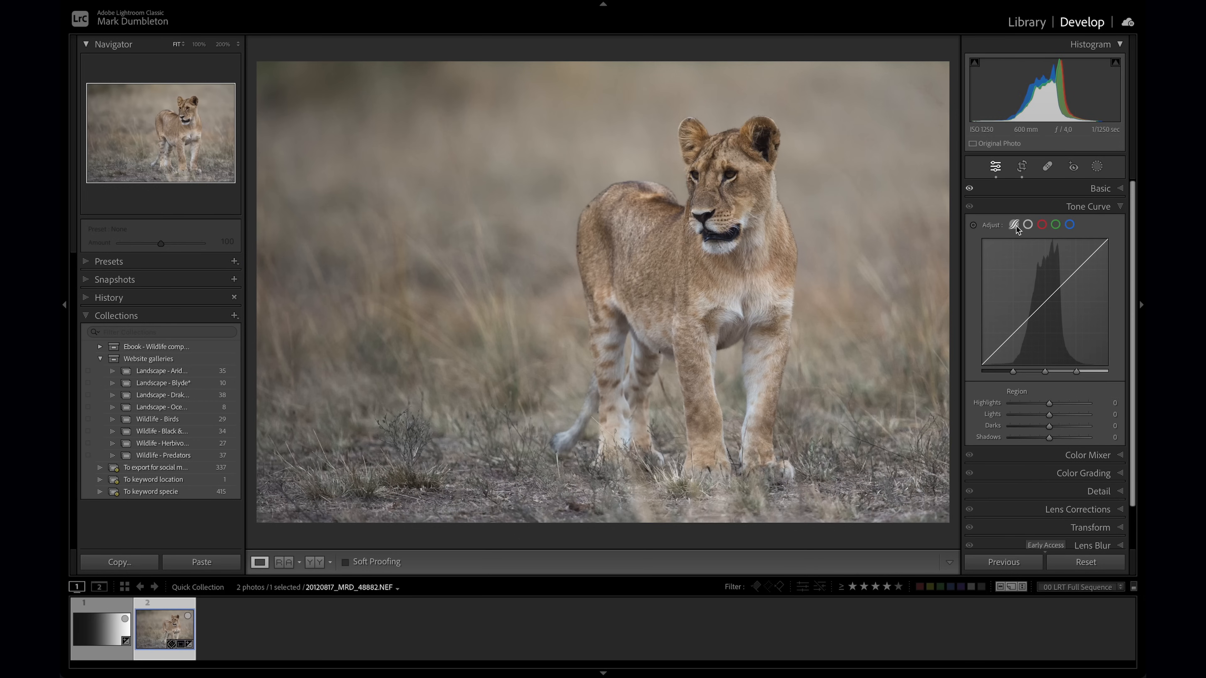
left_click(1028, 224)
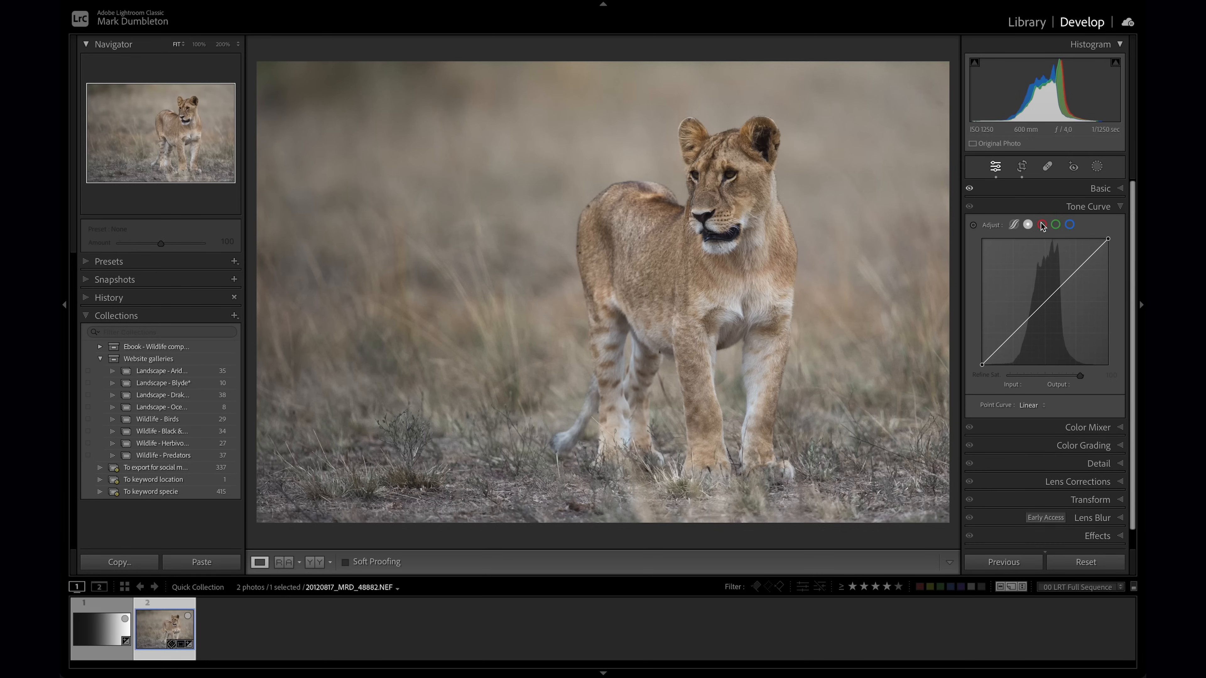
left_click(1041, 224)
left_click(1055, 224)
left_click(1070, 225)
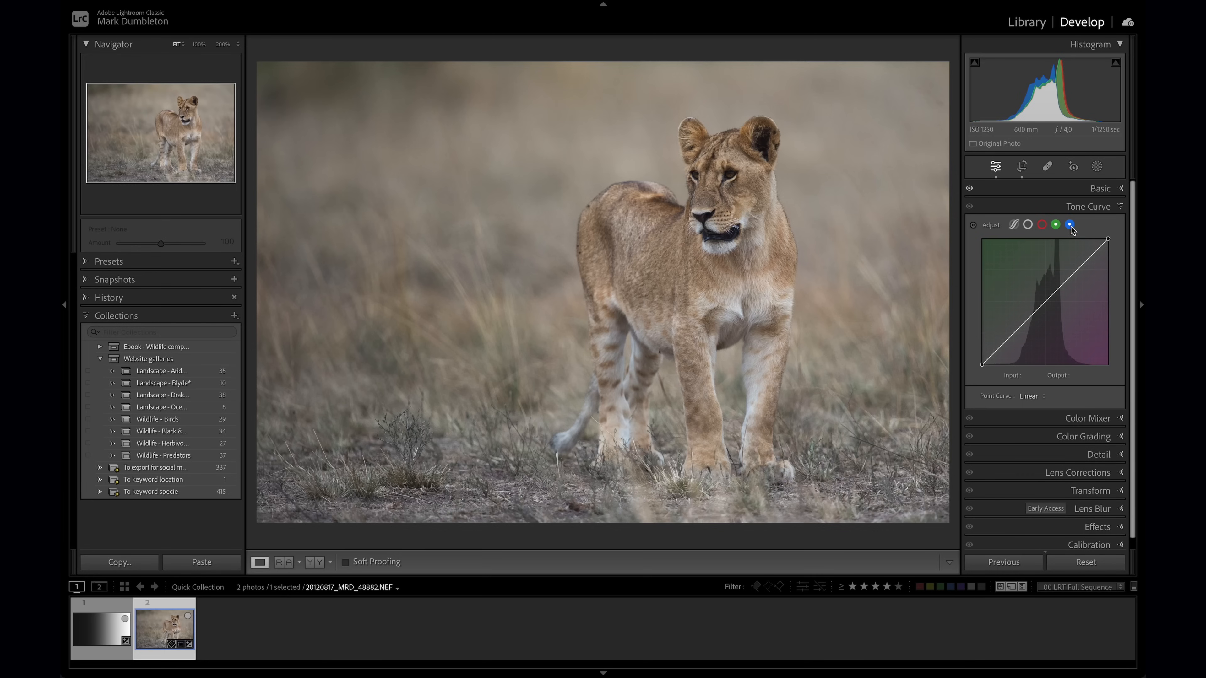
left_click(1042, 226)
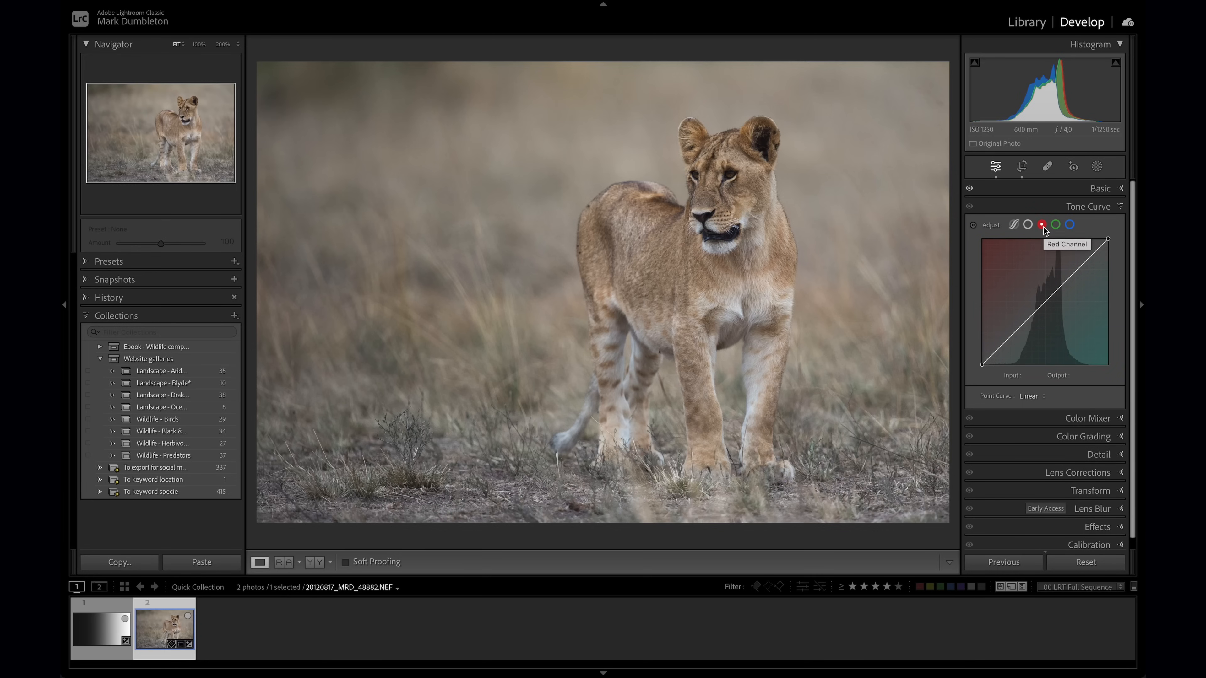
Compare the parametric and point curves and try lowering Darks on the parametric curve.
left_click(1014, 225)
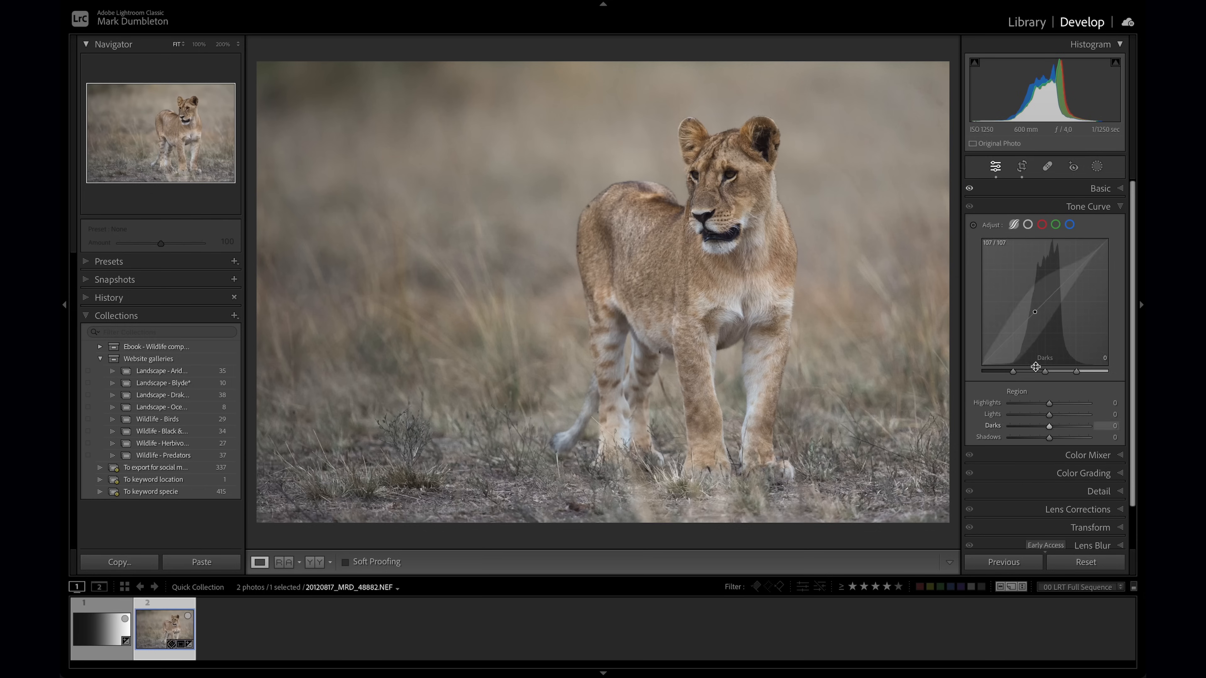
left_click(1028, 225)
left_click(1015, 225)
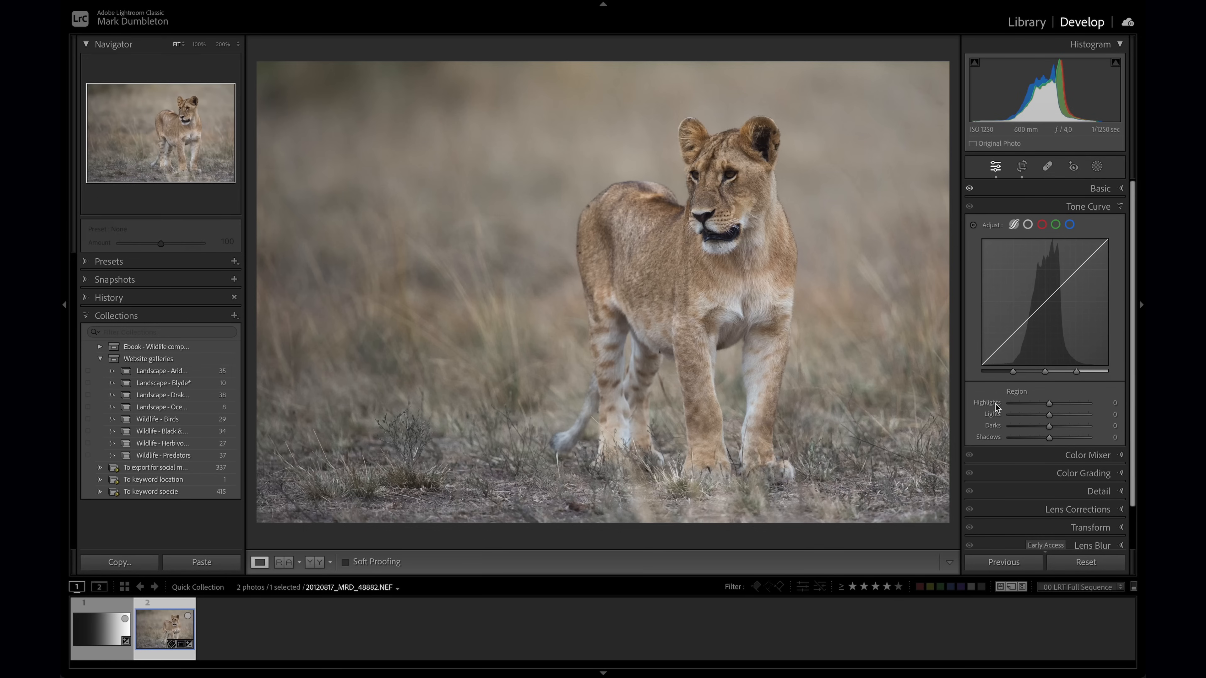
mouse_move(1050, 426)
left_mouse_down()
mouse_move(1055, 415)
mouse_move(1036, 418)
mouse_move(1058, 404)
mouse_move(1053, 440)
mouse_move(1047, 427)
left_mouse_up()
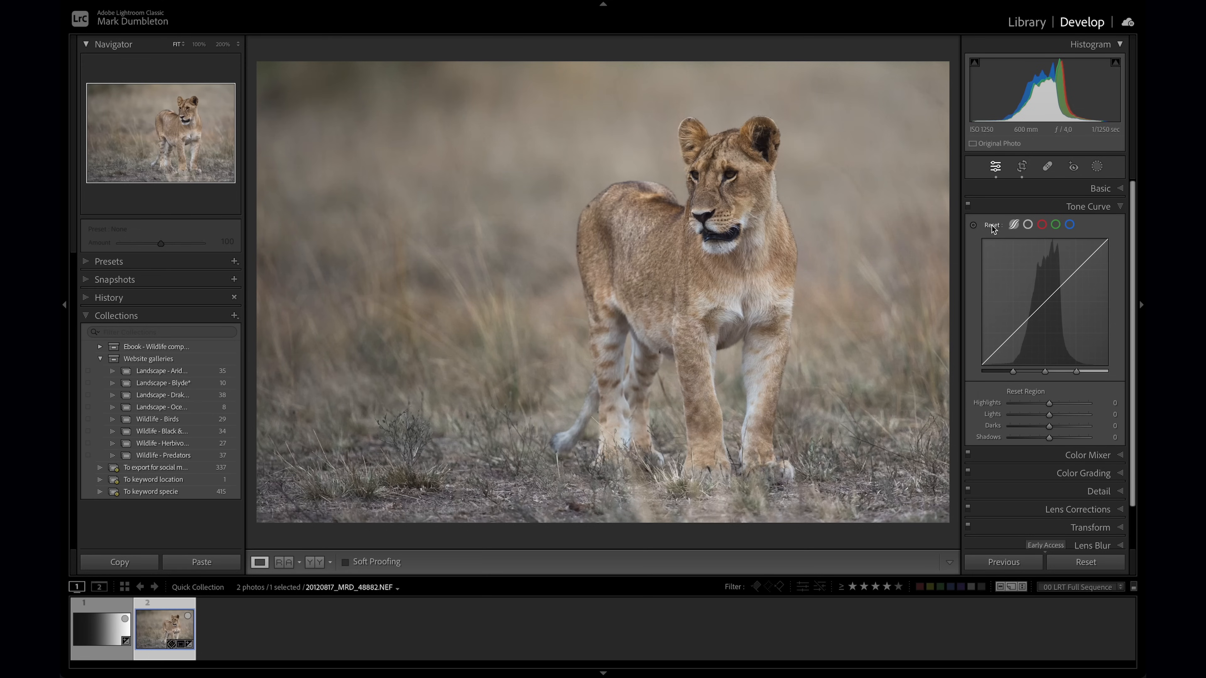
Try targeted point curve adjustments on the lioness, setting input 212 to output 190 and input 145 to output 135, and reset the curve.
left_click(1027, 225)
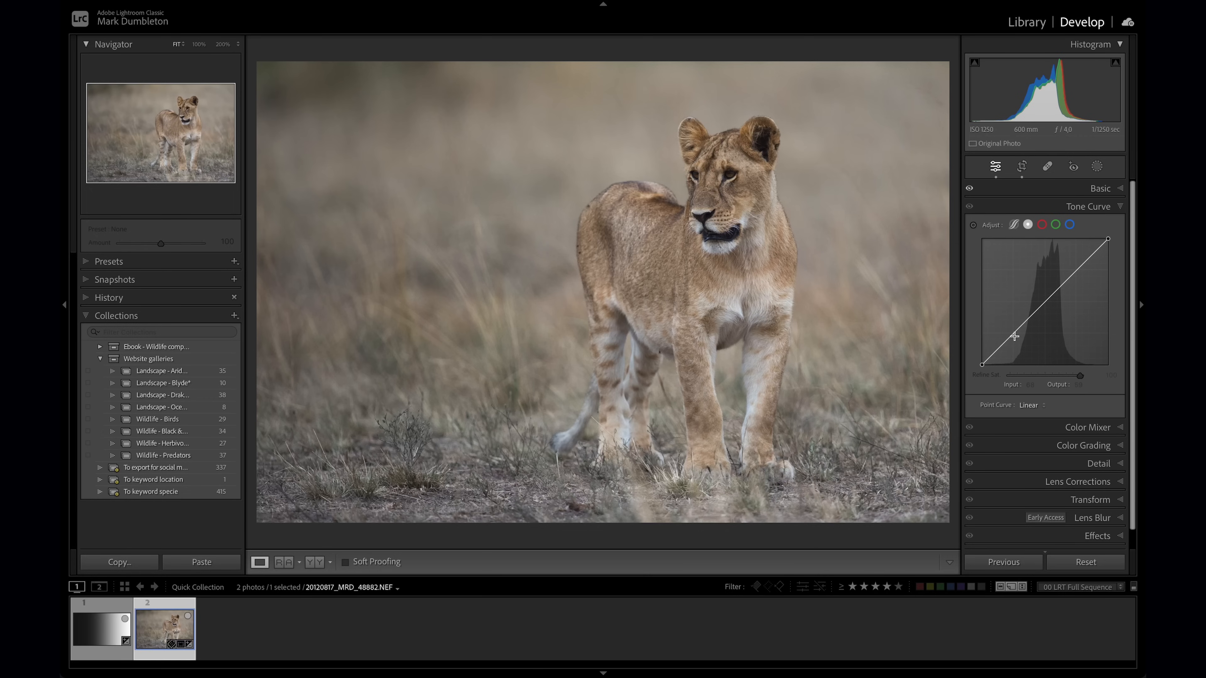
left_click(974, 227)
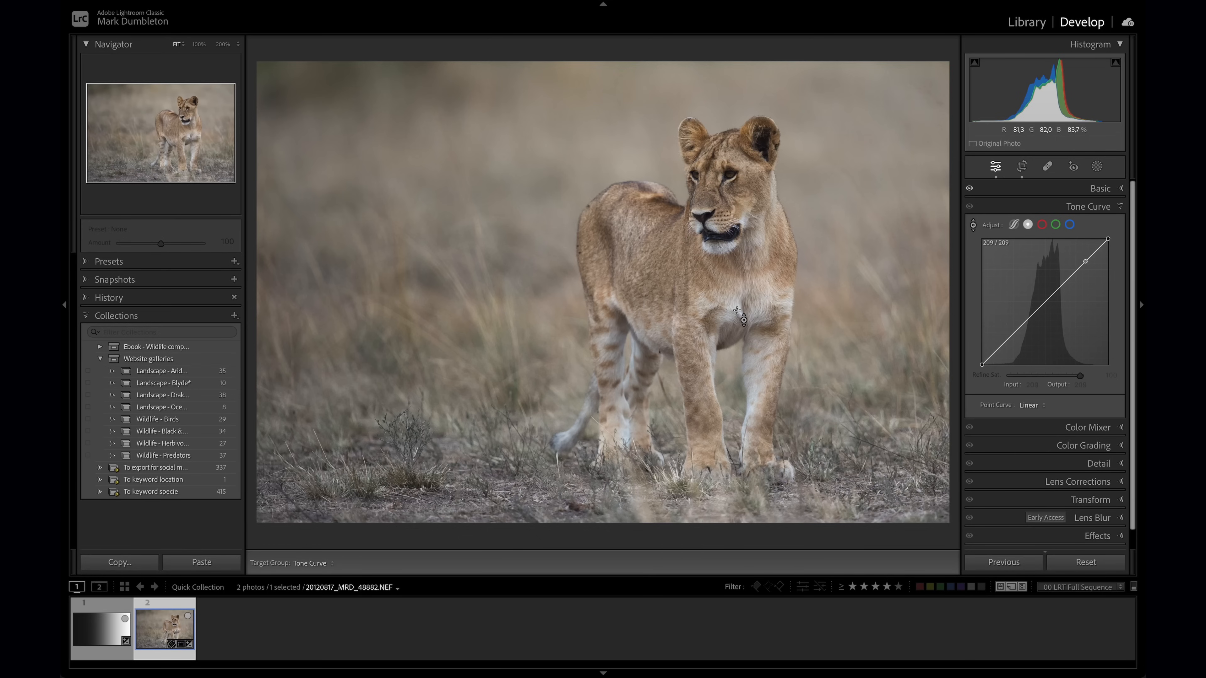
left_click_drag(742, 309, 741, 323)
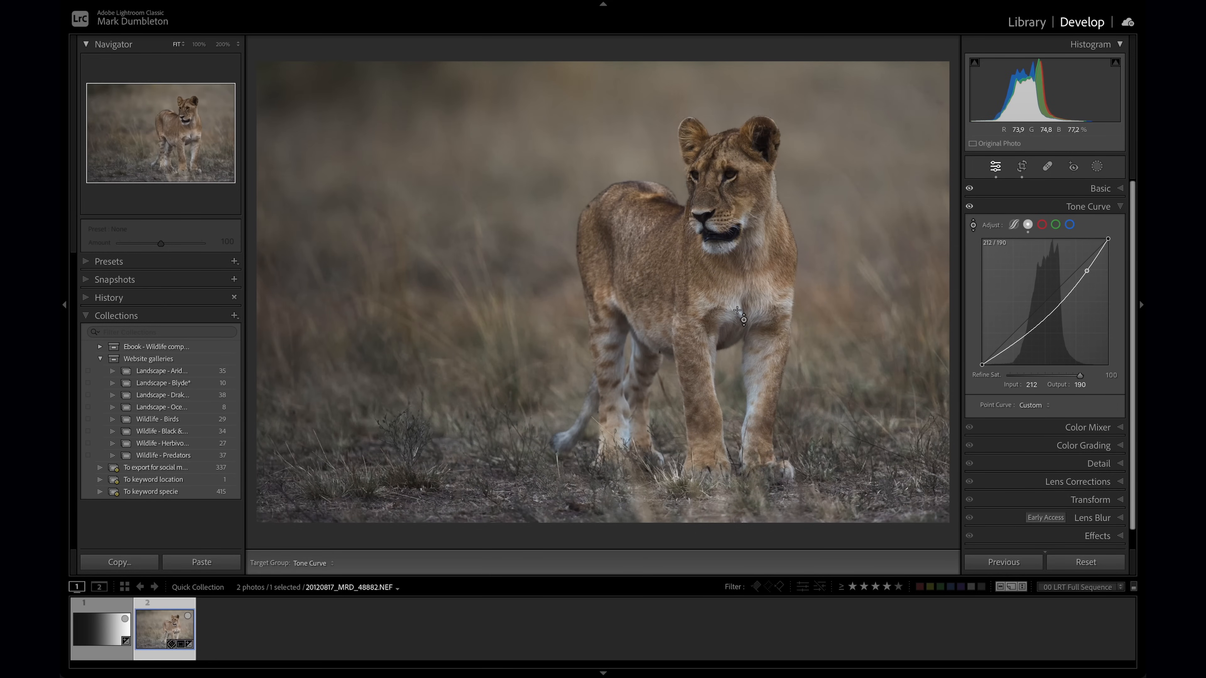
left_click_drag(1087, 270, 1086, 272)
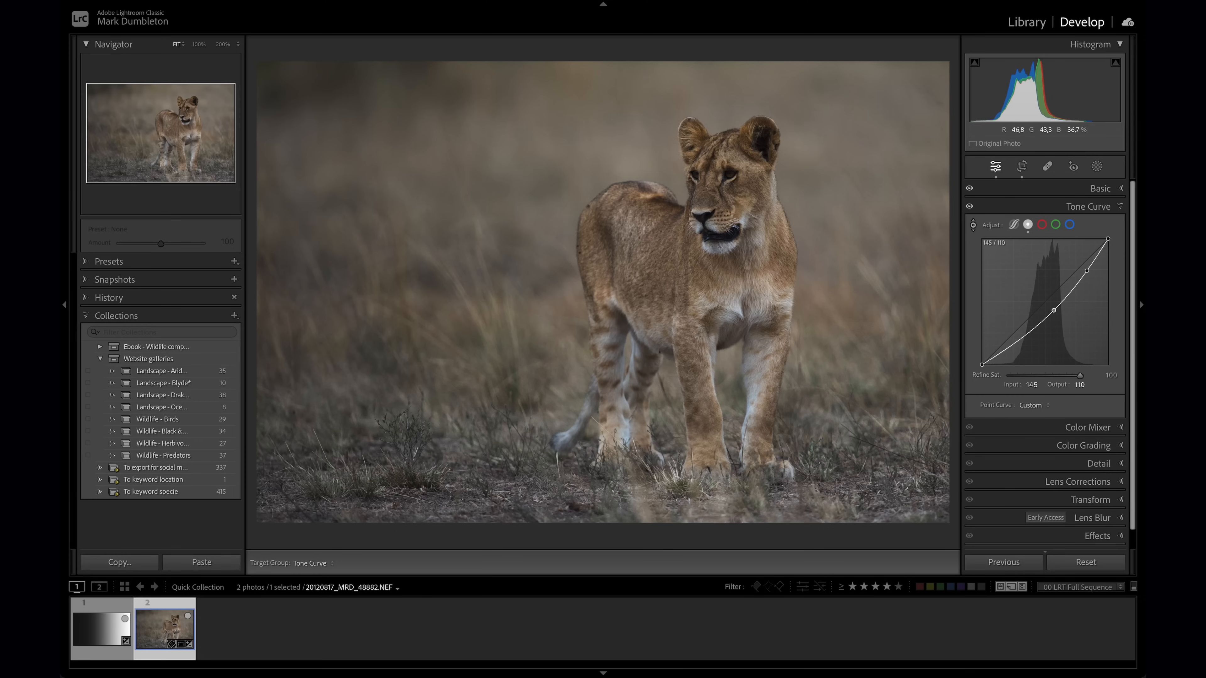
left_click_drag(1054, 310, 1054, 297)
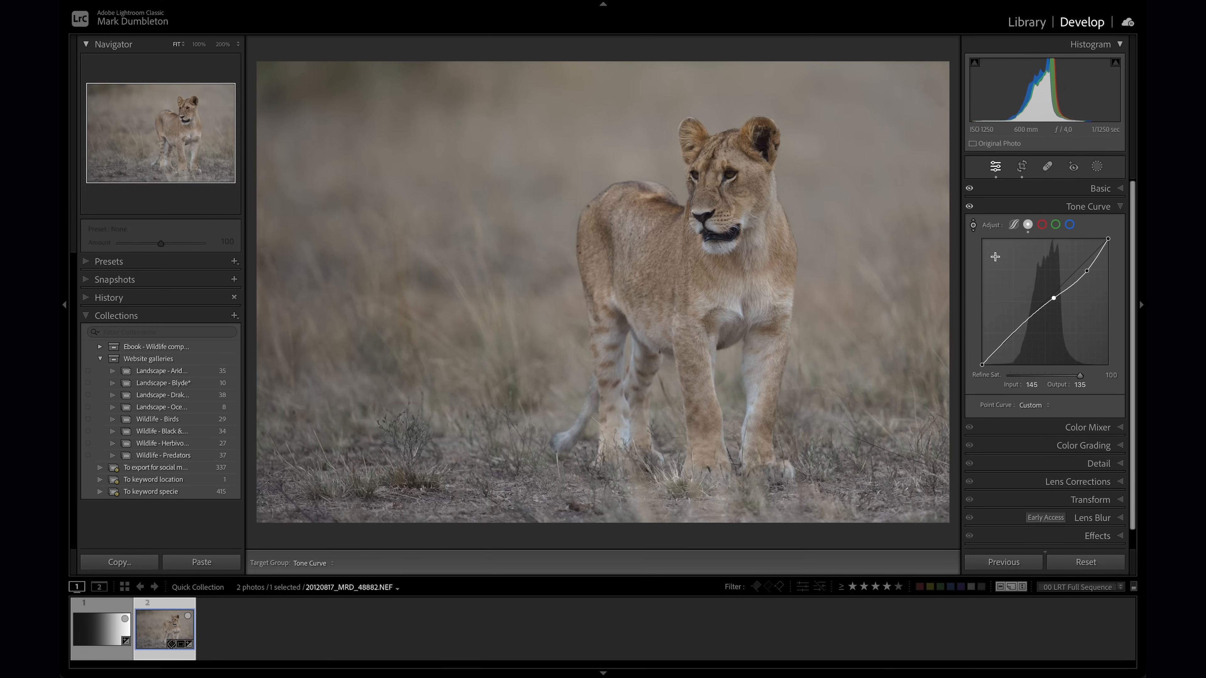
left_click(973, 225)
double_click(993, 225)
Shape the point curve with a raised black point, lifted midtones, a highlight point, and a shadow point at input 35, output 31.
left_click_drag(1022, 327, 980, 357)
left_click_drag(978, 362, 999, 349)
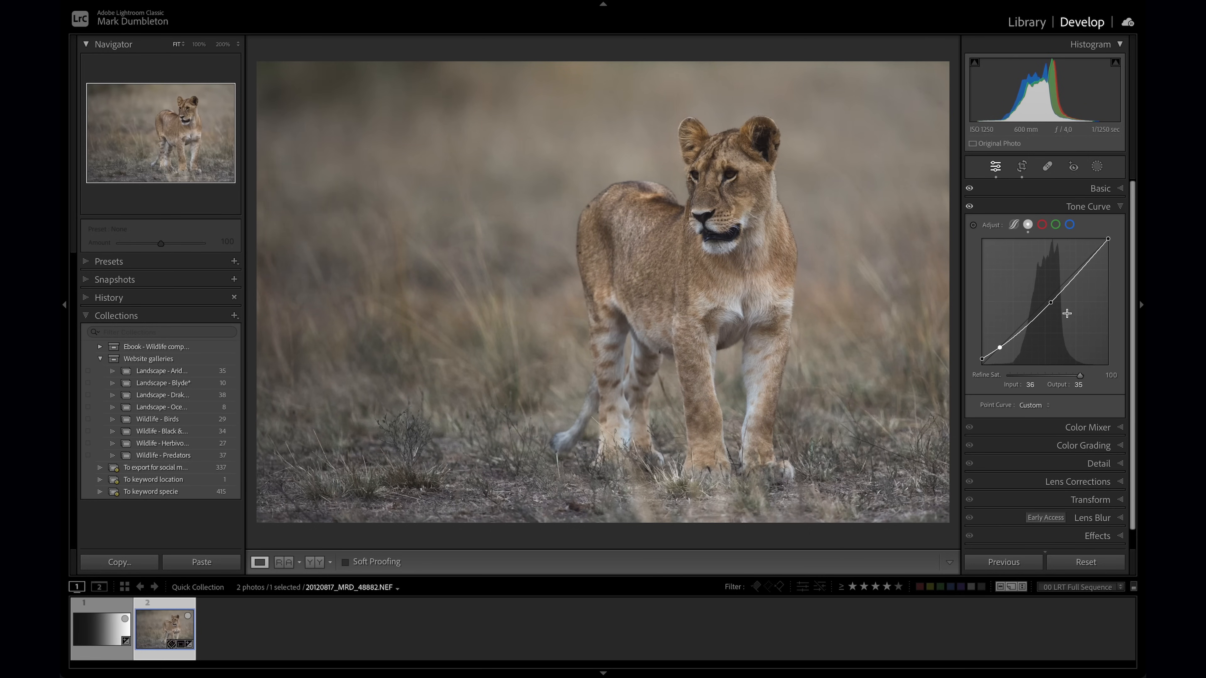
left_click_drag(1052, 304, 1054, 293)
left_click_drag(1000, 348, 1082, 262)
left_click_drag(1000, 351, 999, 350)
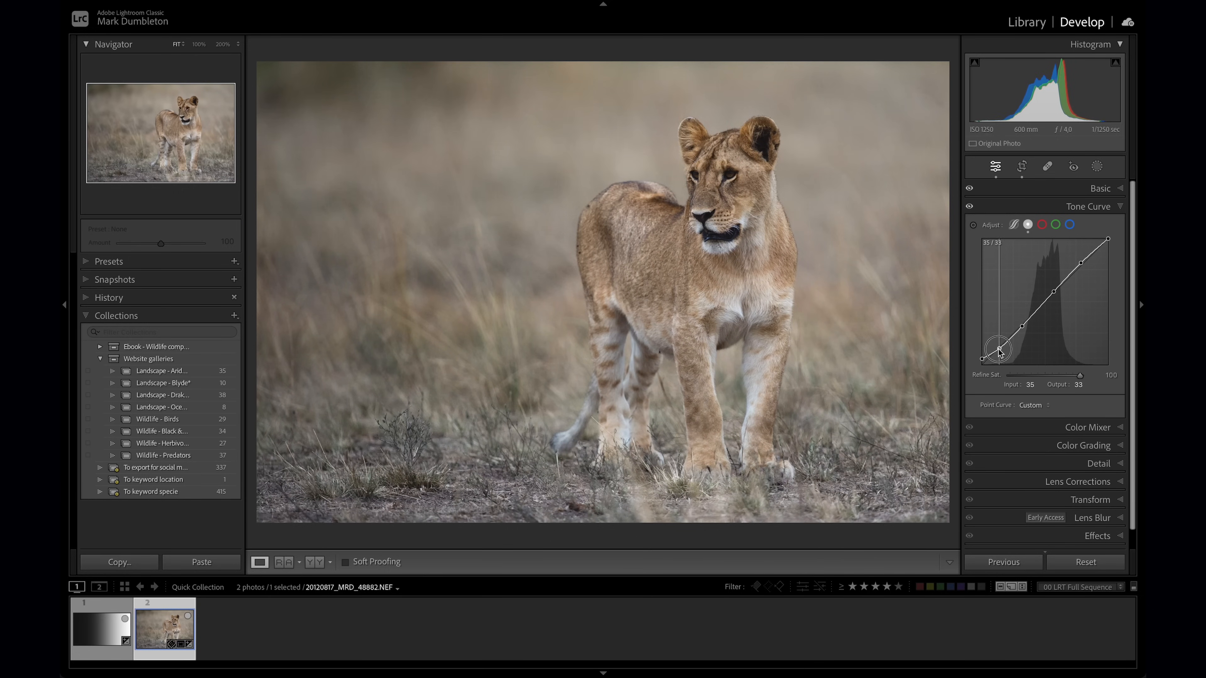
Darken the lioness photo by lowering its Exposure a little further.
left_click(1098, 189)
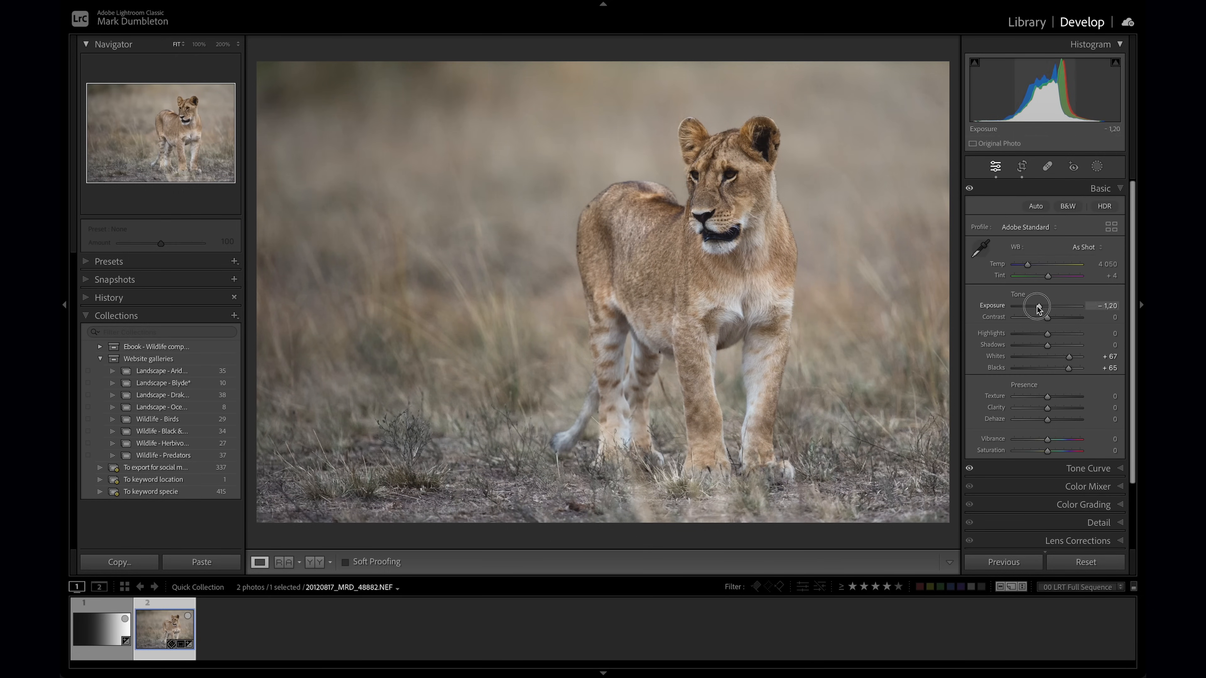
left_click(1037, 306)
left_click_drag(1037, 307, 1036, 308)
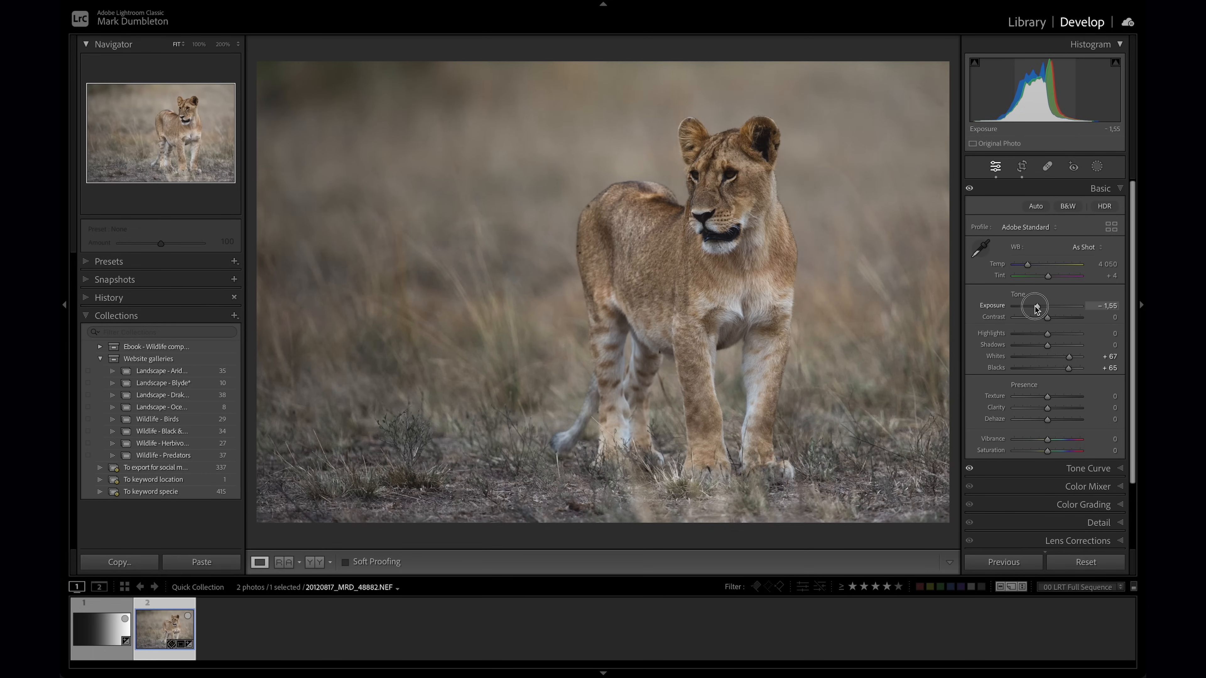
Try lifting the global curve's shadow point to input 36, output 41 and its midtones to input 145, output 152, and reset the curve.
left_click(1081, 468)
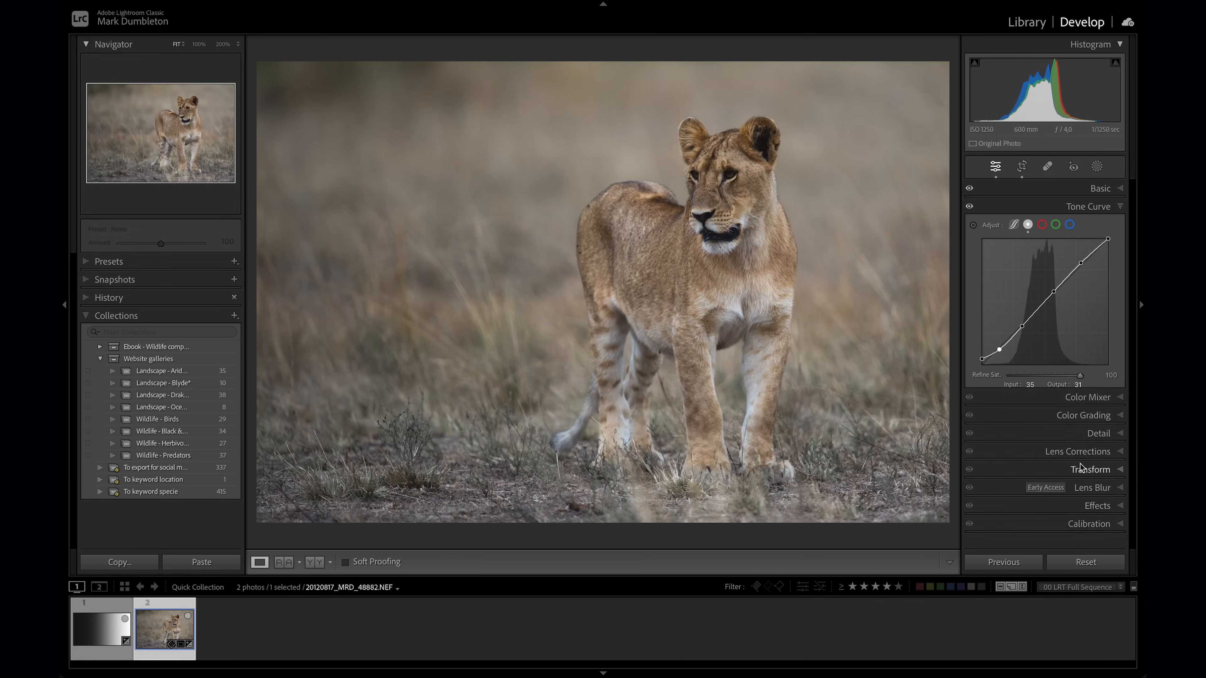
left_click(982, 360)
left_click_drag(979, 356, 1000, 349)
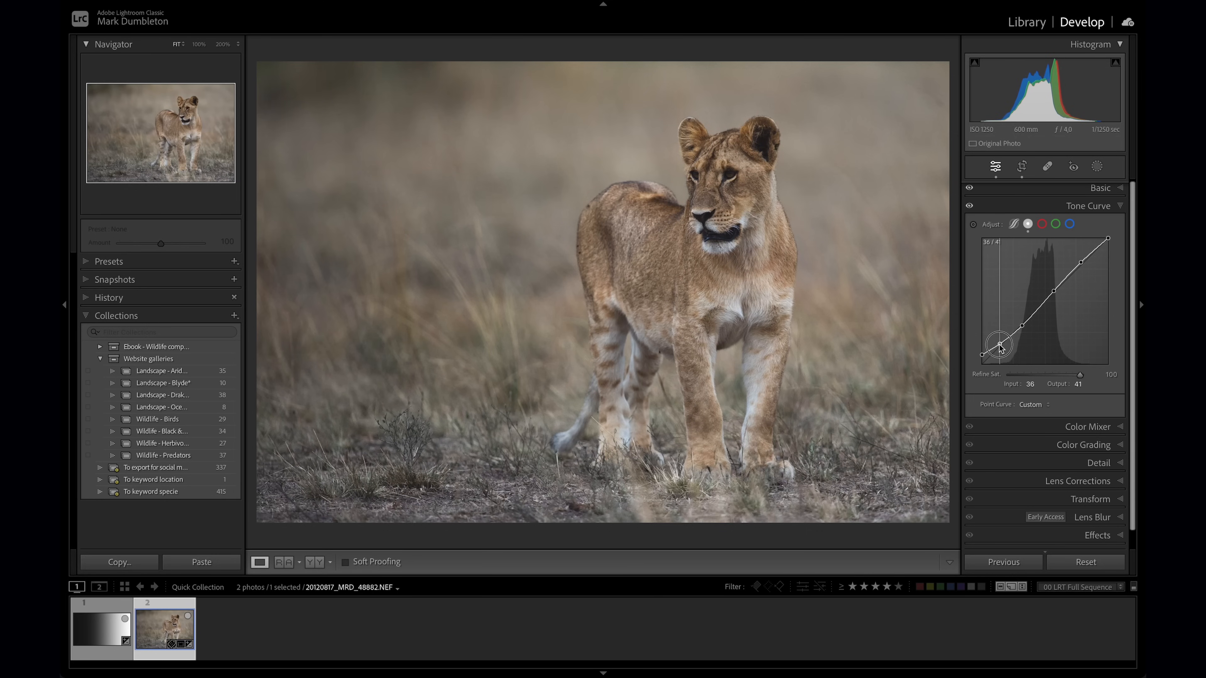
left_click(982, 357)
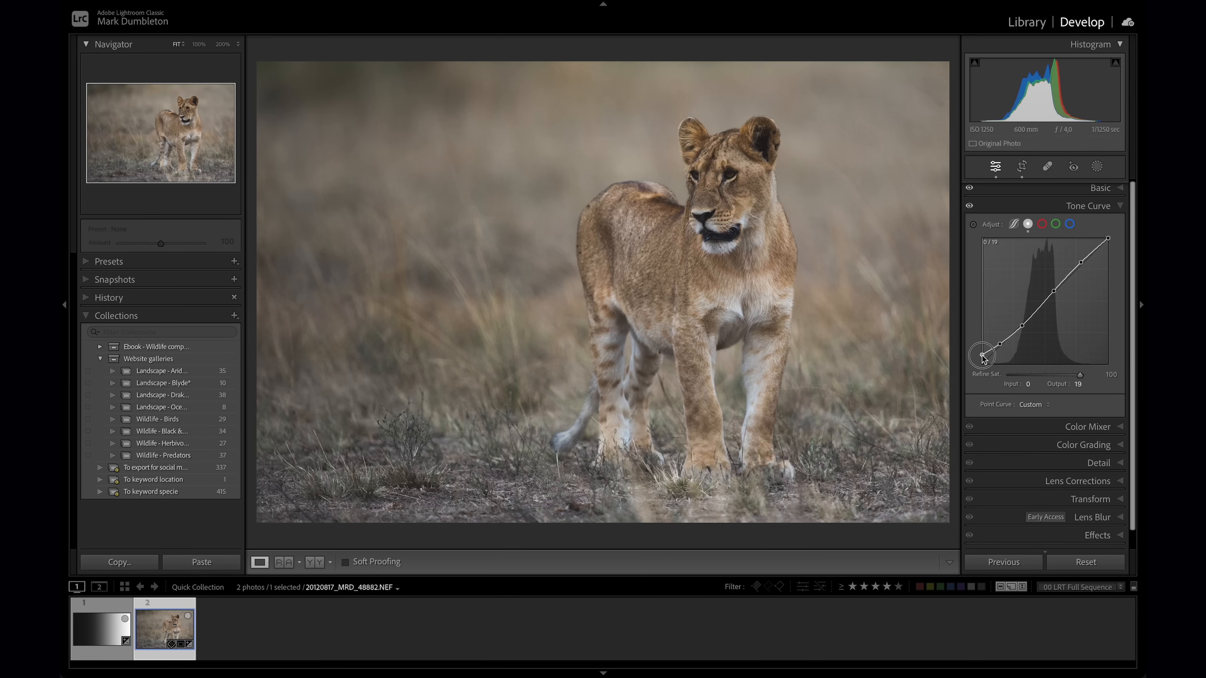
left_click(1022, 324)
left_click_drag(1023, 325, 1053, 289)
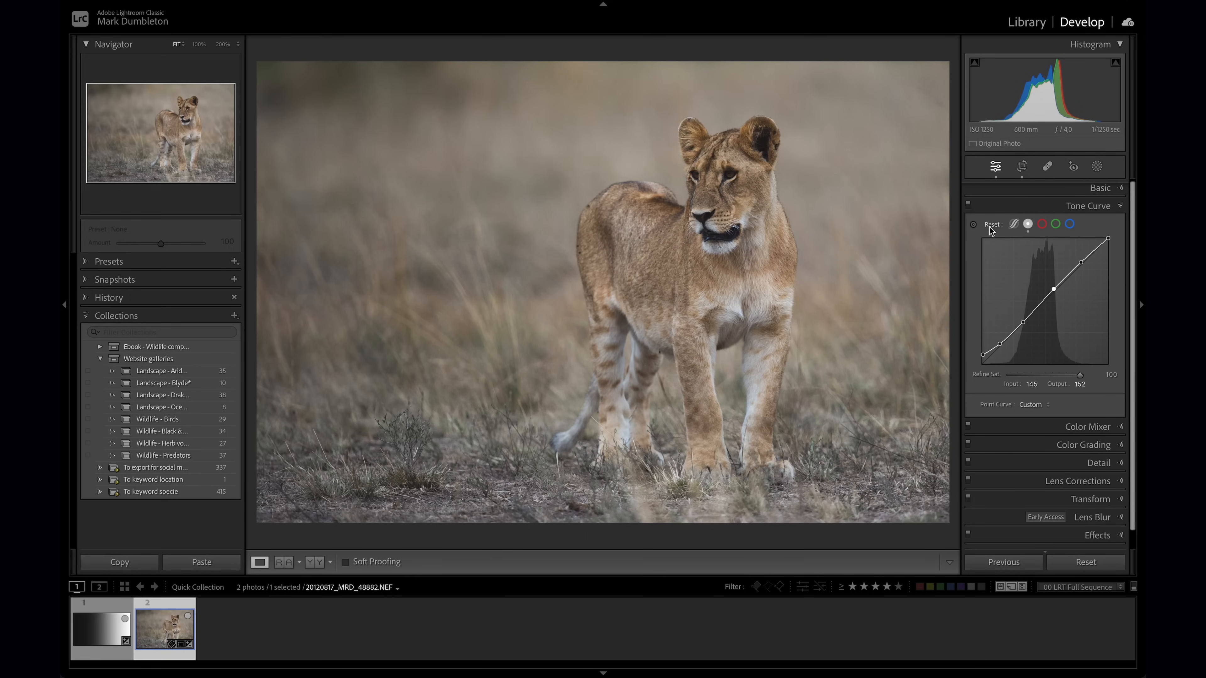
double_click(989, 226)
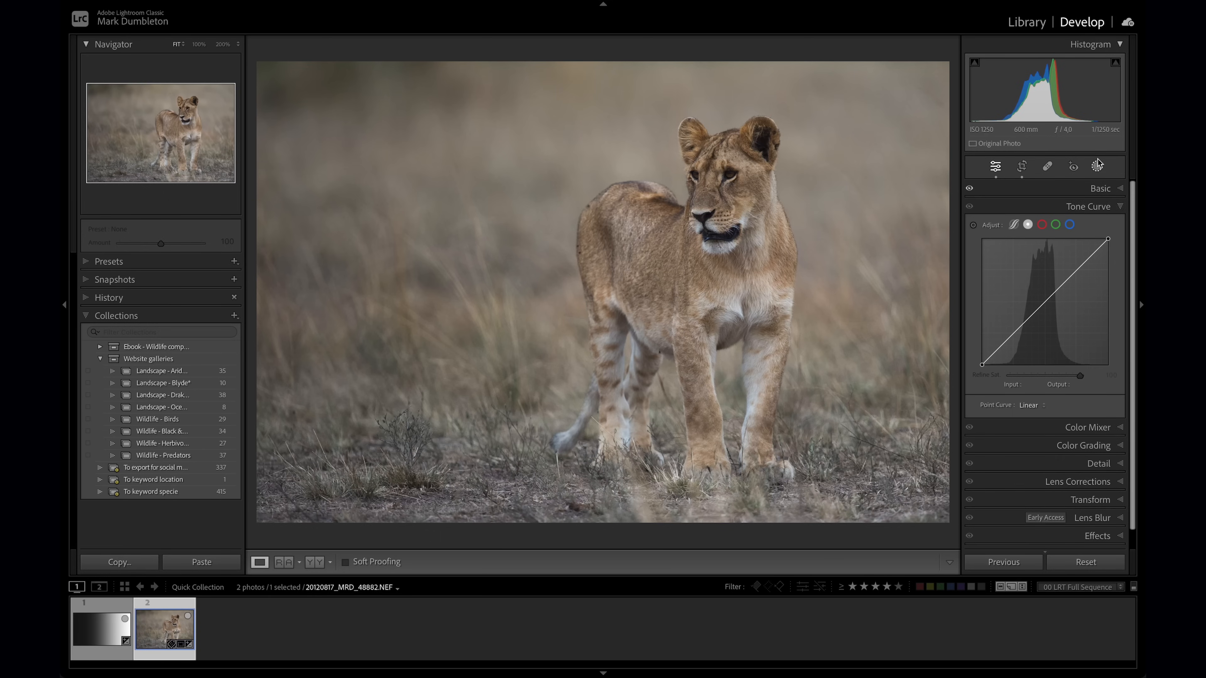
Create a subject mask of the lioness and refine it with brushes, subtracting the grass between her legs and adding the missing lower legs.
left_click(1097, 166)
left_click(1000, 217)
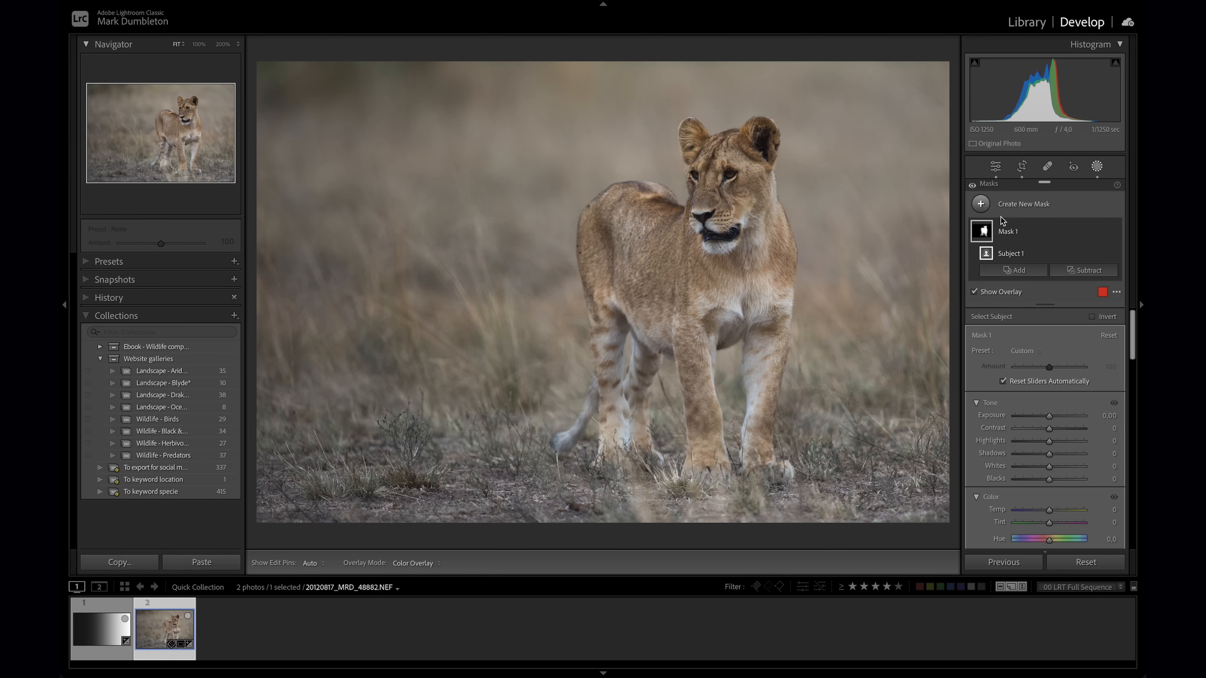
left_click(1089, 270)
left_click(1077, 384)
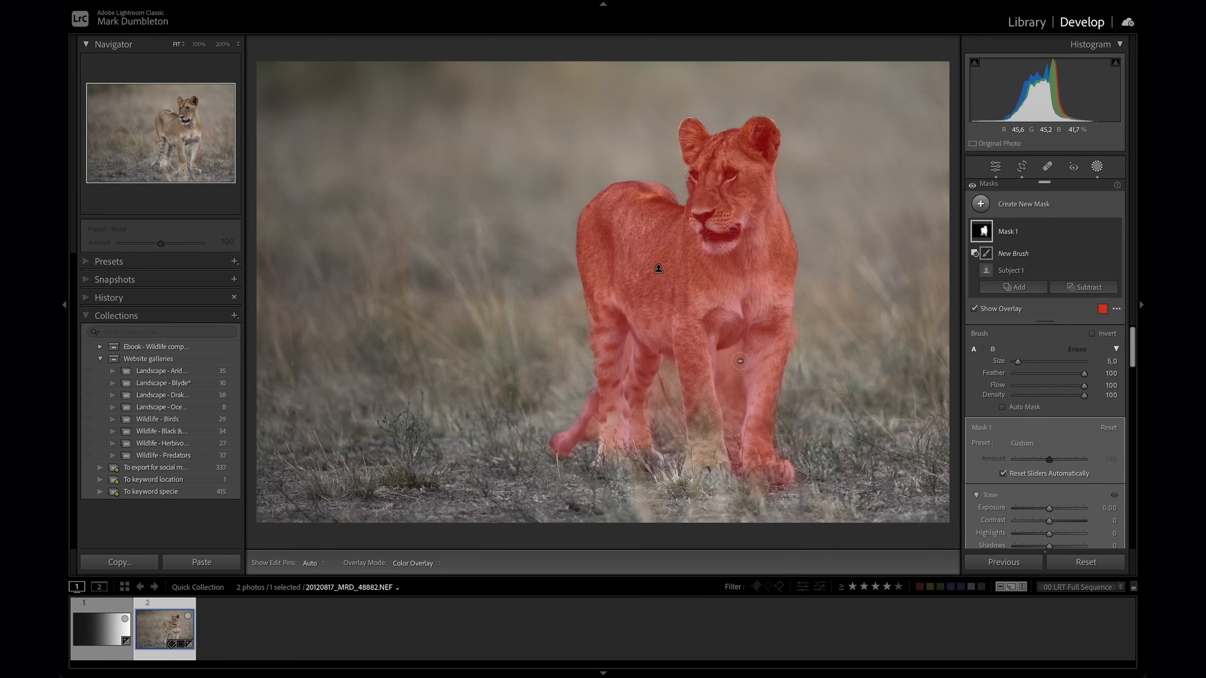
mouse_move(727, 362)
left_mouse_down()
mouse_move(734, 456)
mouse_move(733, 361)
mouse_move(720, 360)
mouse_move(729, 399)
left_mouse_up()
mouse_move(663, 380)
left_mouse_down()
mouse_move(674, 448)
mouse_move(709, 442)
mouse_move(696, 480)
mouse_move(716, 441)
mouse_move(634, 426)
mouse_move(648, 463)
left_mouse_up()
left_click(1089, 287)
left_click(1077, 400)
Shape the lioness mask's point curve with a shadow point at input 36, output 36 and a brighter point at input 152, output 162.
scroll(1068, 439, "down", 5)
left_click_drag(1026, 471, 1060, 435)
left_click_drag(1026, 476, 1019, 481)
left_click(1004, 495)
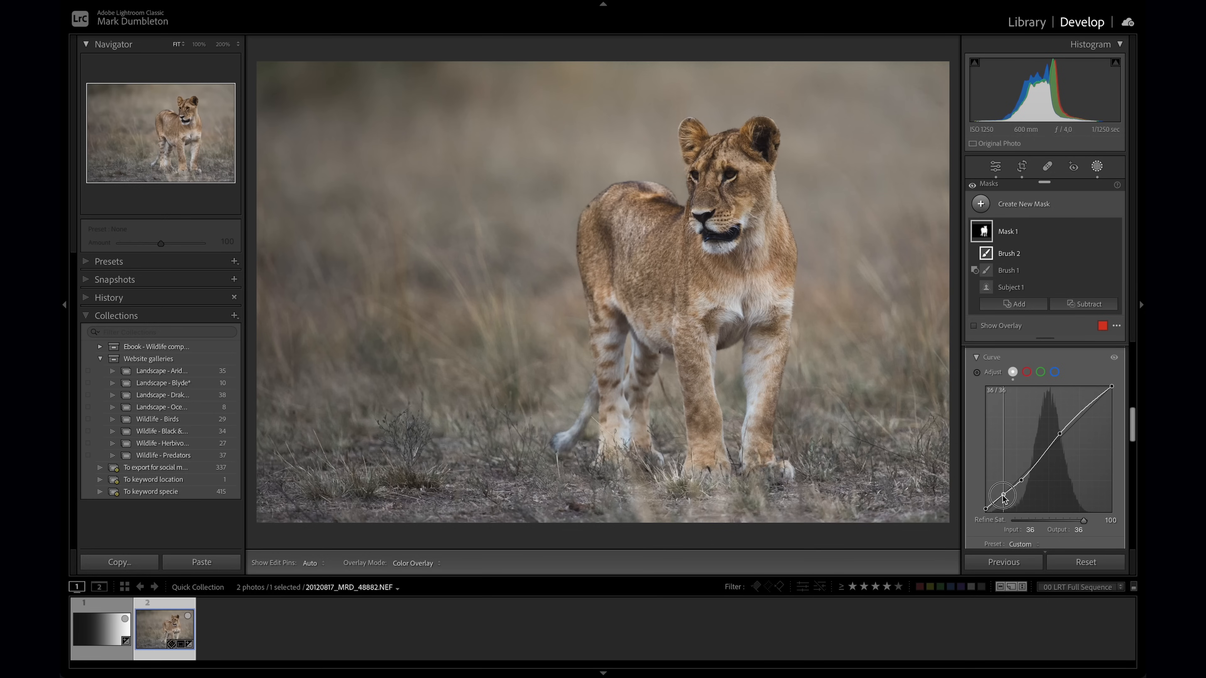
left_click_drag(1021, 481, 1062, 434)
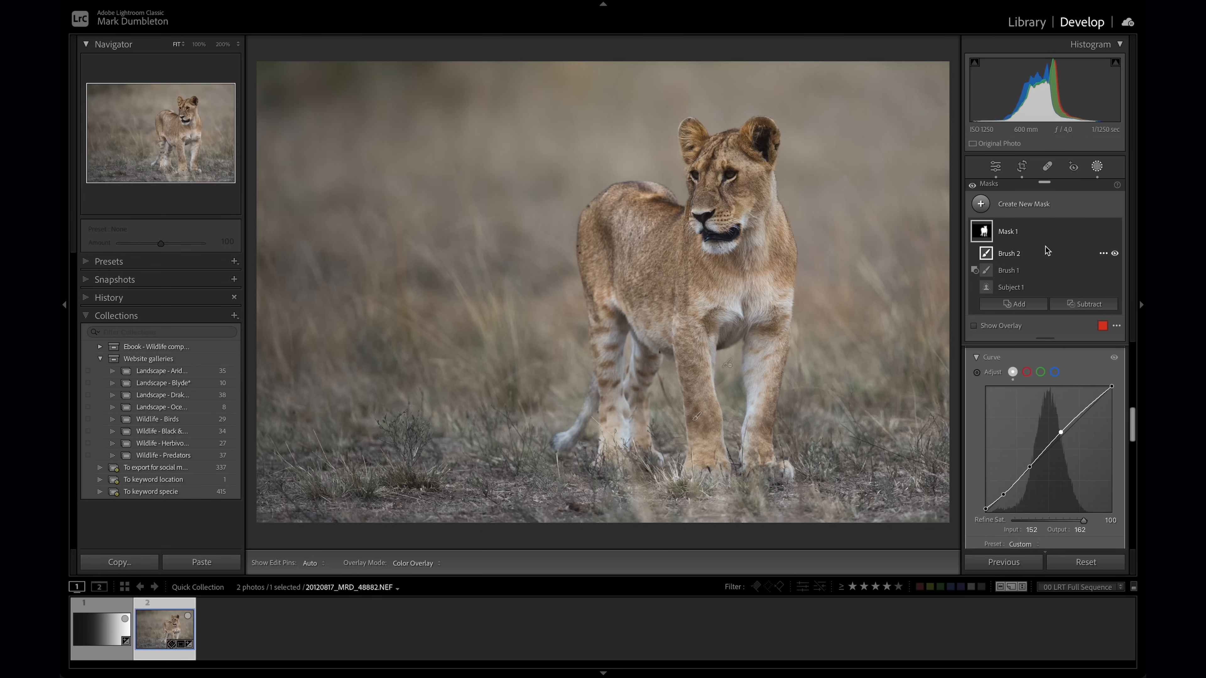
Duplicate and invert the lioness mask, and slightly adjust the background's curve with a shadow point at input 66, output 69 and a highlight point.
left_click(1102, 233)
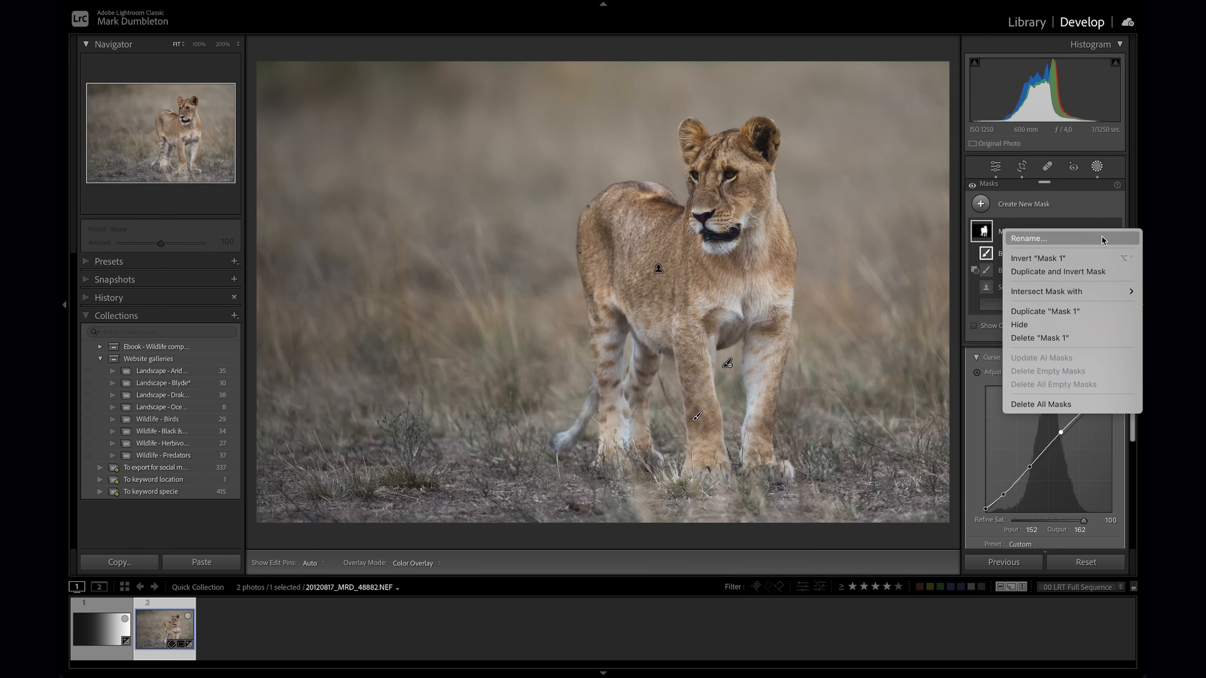
left_click(1083, 273)
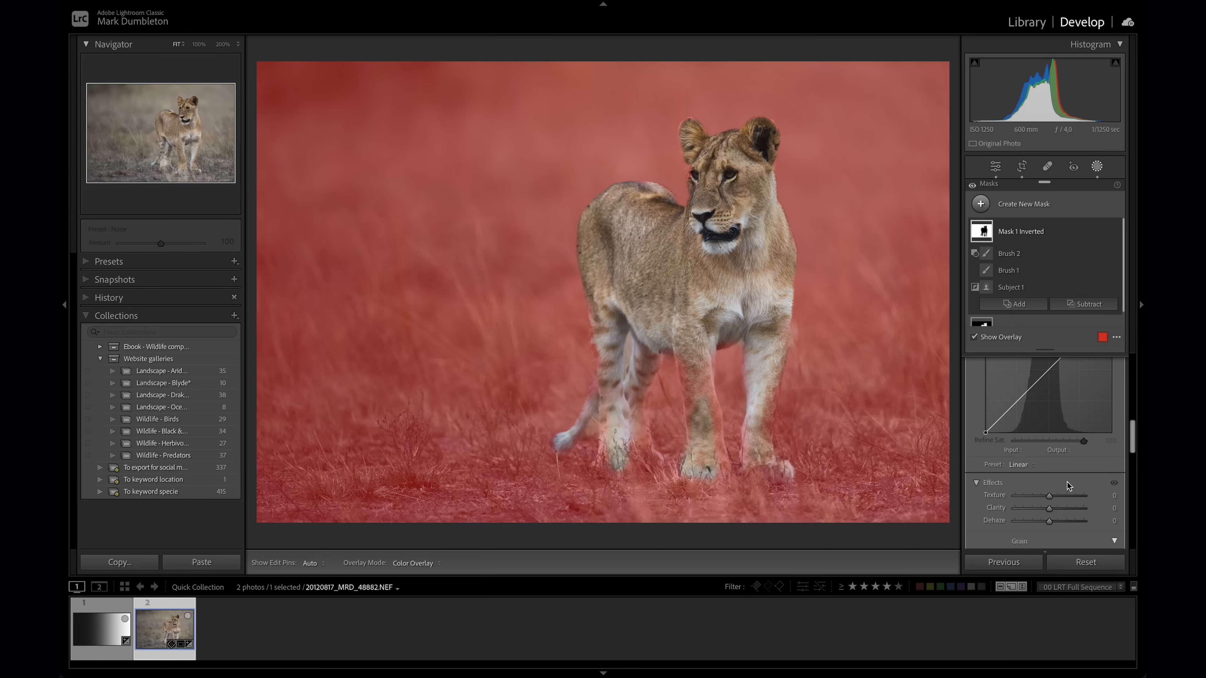
scroll(1075, 413, "up", 3)
left_click_drag(1026, 465, 1018, 470)
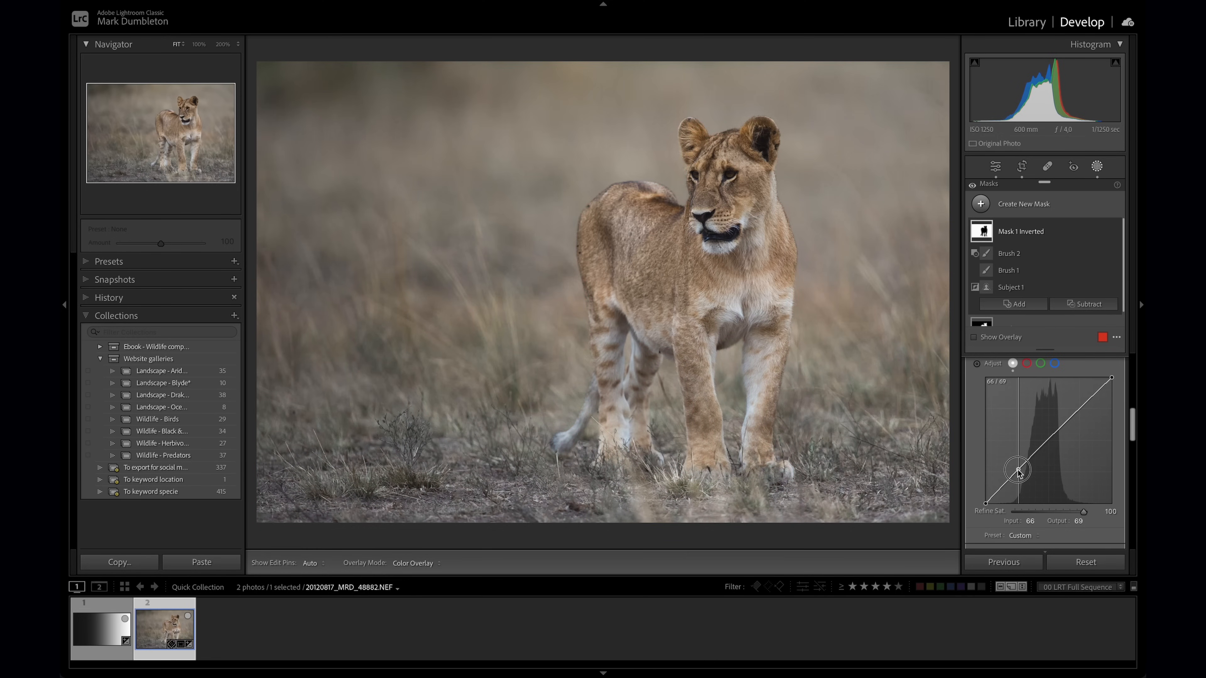
left_click_drag(1066, 422, 1070, 419)
Soften the inverted background mask by setting its Dehaze to -11.
scroll(1070, 419, "up", 5)
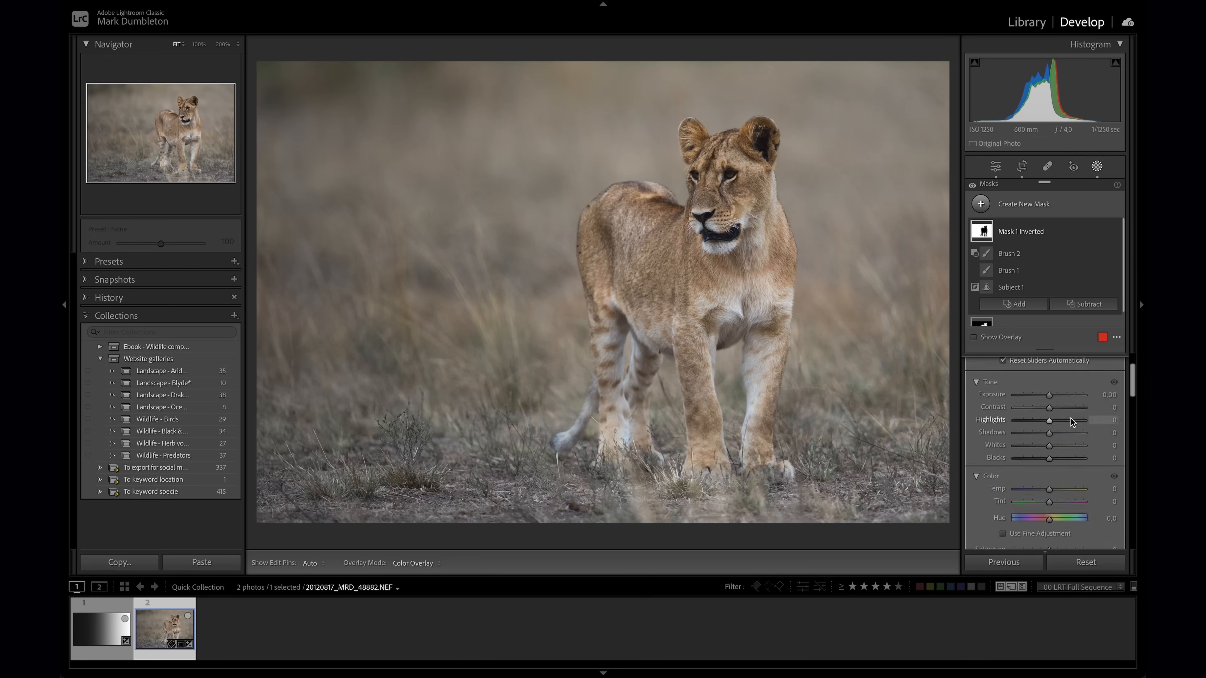
scroll(1071, 419, "down", 6)
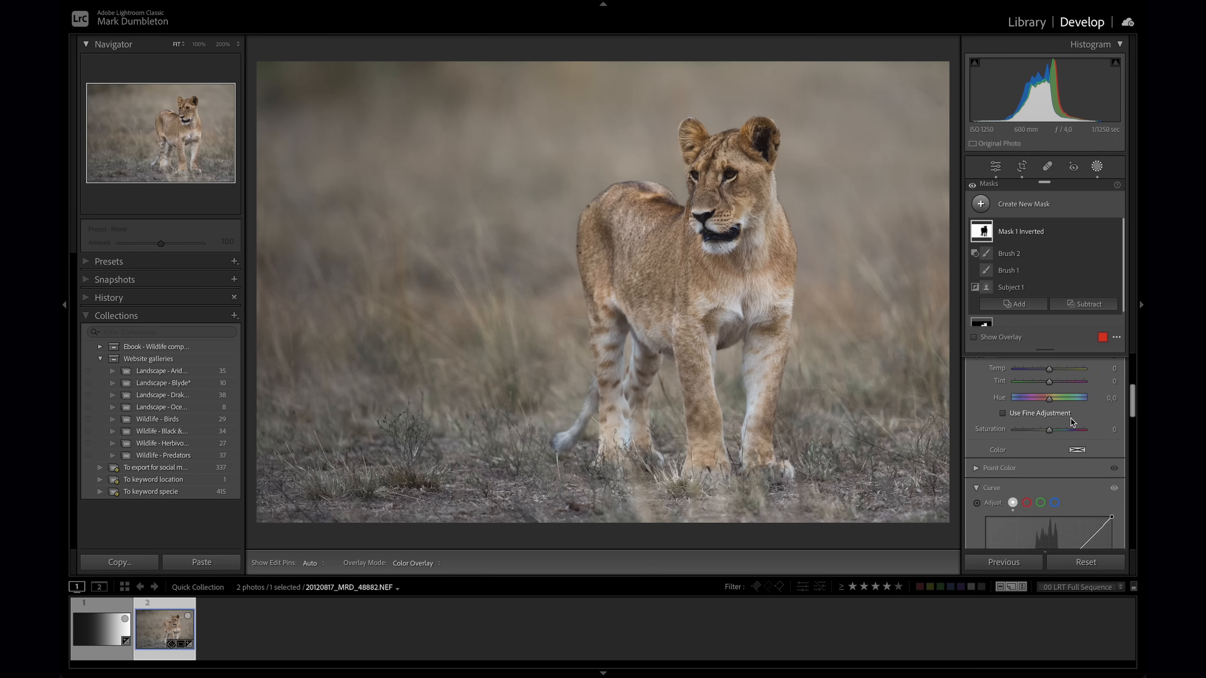
left_click(1049, 416)
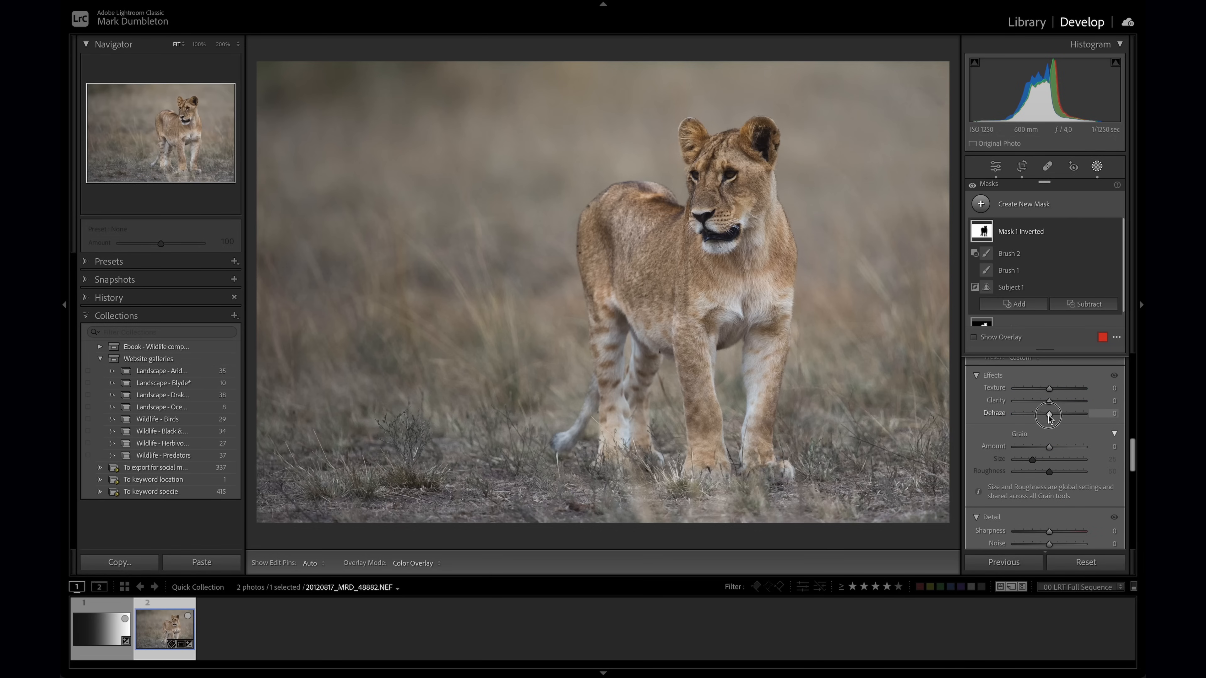
left_click_drag(1049, 417, 1047, 417)
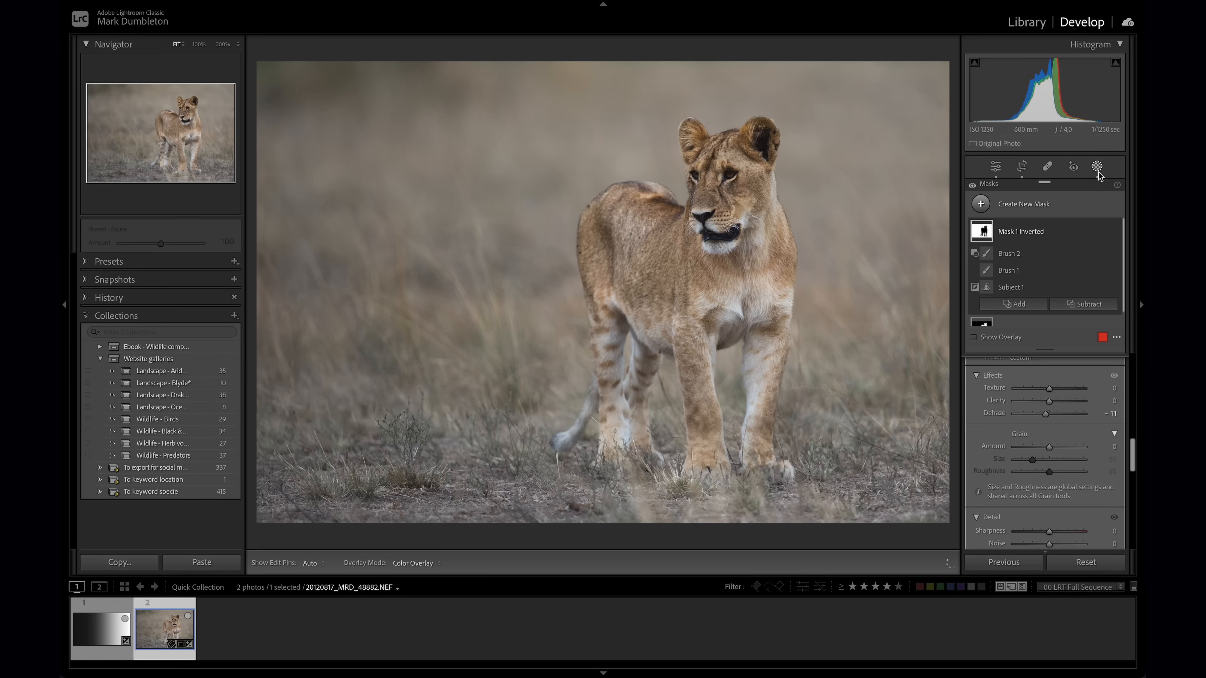
Add a linear gradient mask over the ground, rising from the photo's lower edge to the lioness's legs, and lower its Exposure slightly.
left_click(979, 205)
left_click(1011, 330)
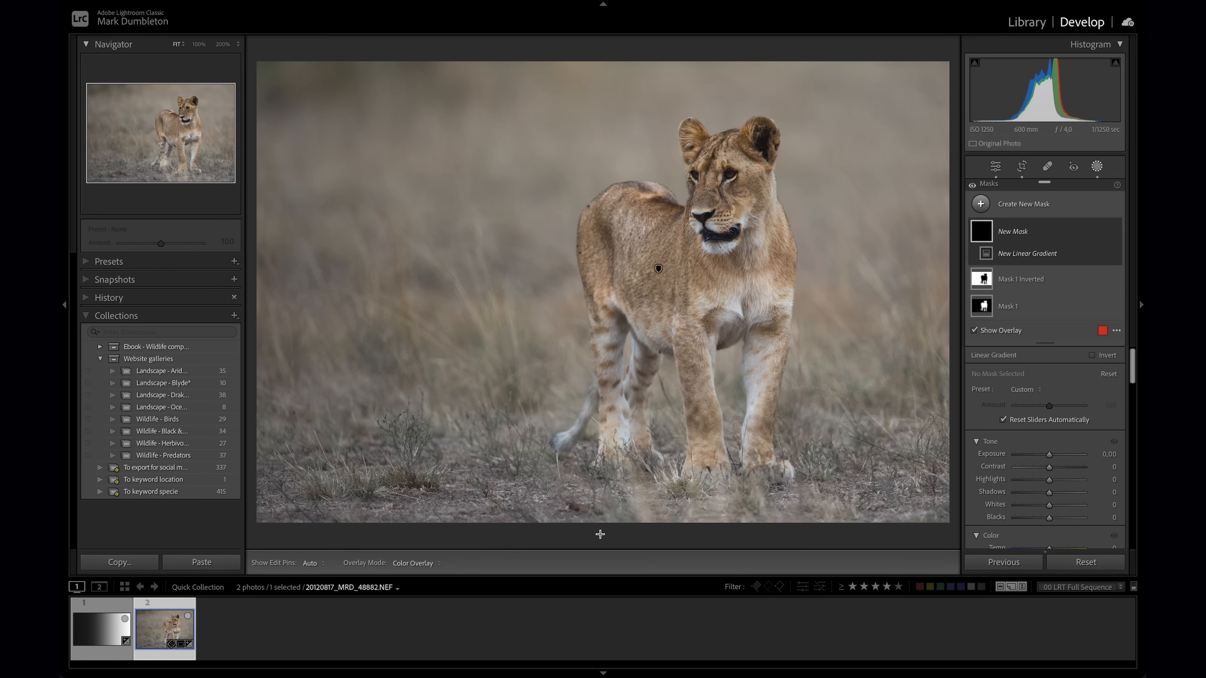
left_click_drag(601, 522, 598, 421)
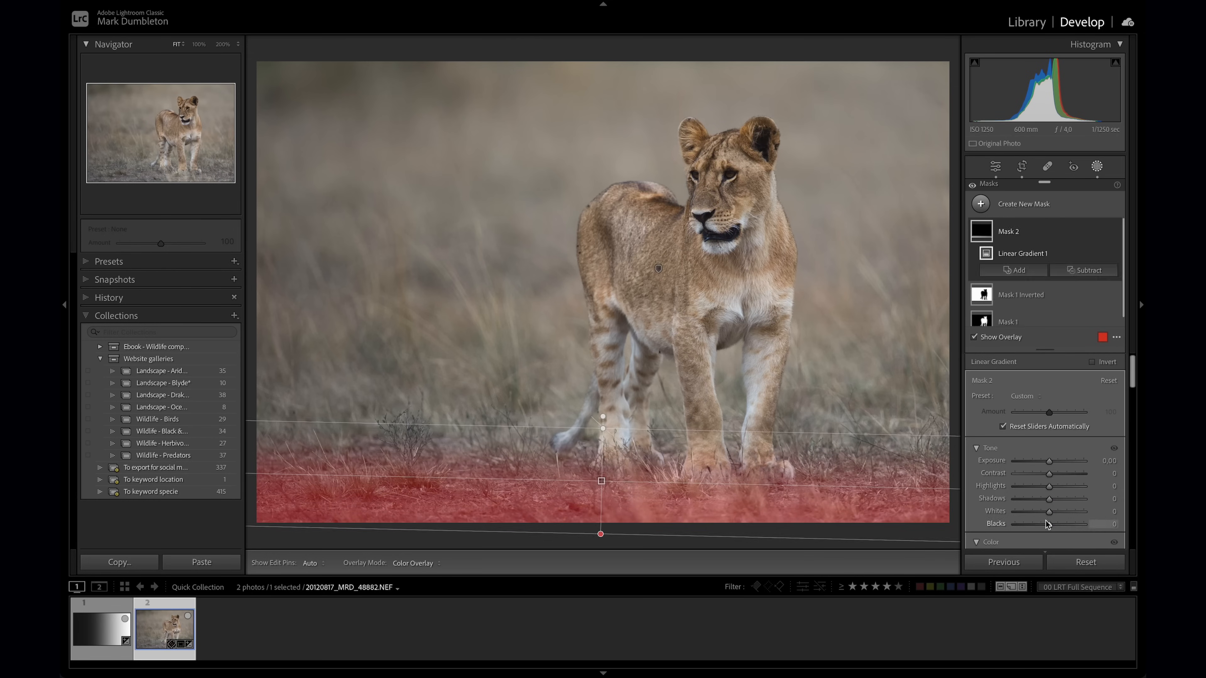
left_click_drag(1050, 464, 1046, 463)
Add contrast to the ground gradient's point curve by lowering the shadows and lifting the highlights, and leave masking.
scroll(1046, 462, "down", 10)
left_click_drag(1023, 484, 1026, 489)
left_click_drag(1068, 449, 1070, 436)
left_click(1096, 166)
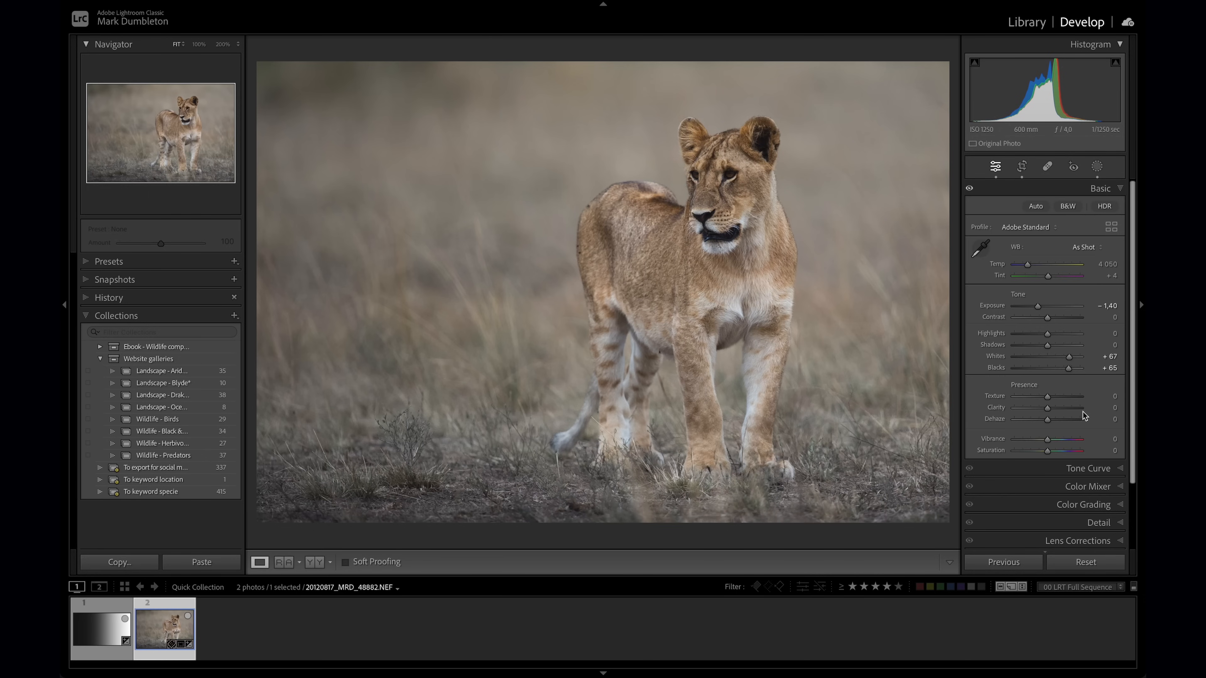
left_click(1096, 507)
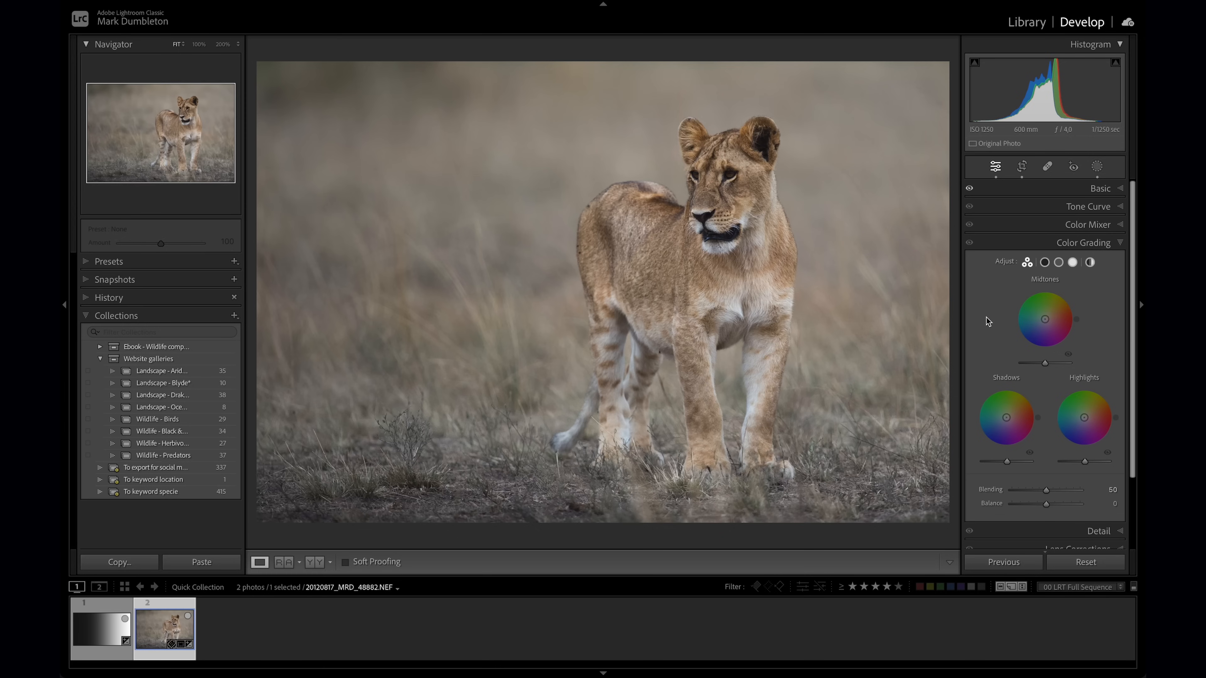
scroll(1001, 317, "down", 2)
scroll(1001, 317, "up", 2)
Warm the whole photo by setting the white balance Temp to 4253.
left_click(1097, 189)
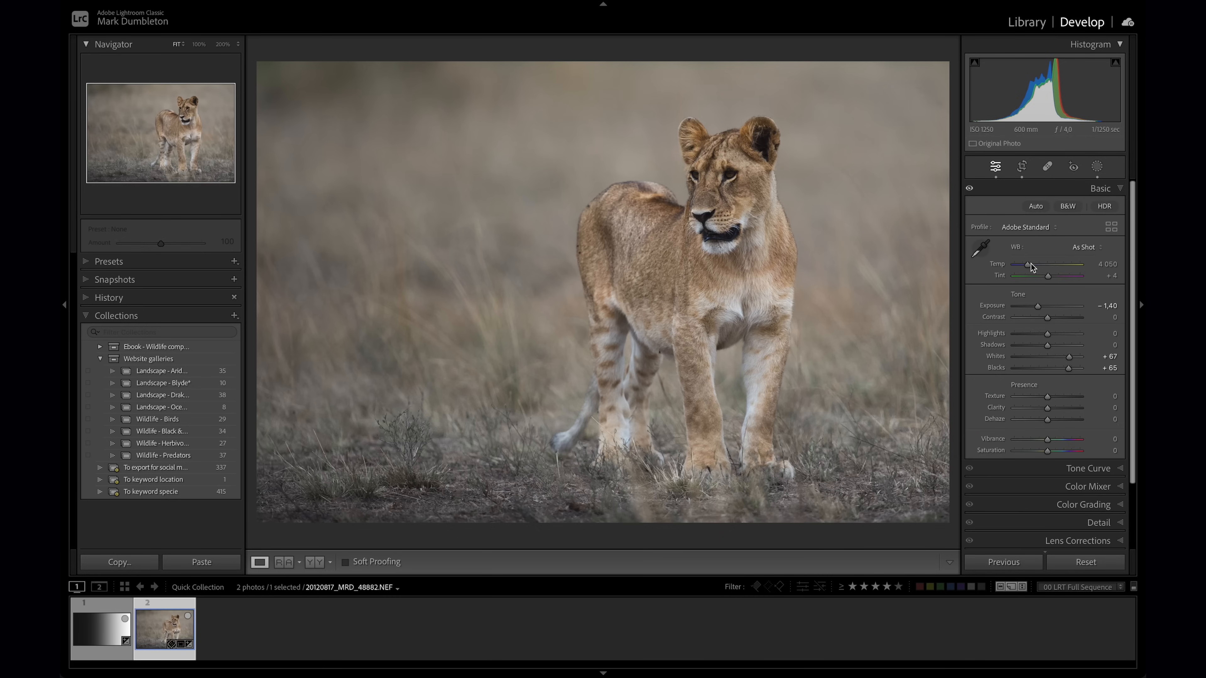
left_click_drag(1028, 267, 1031, 267)
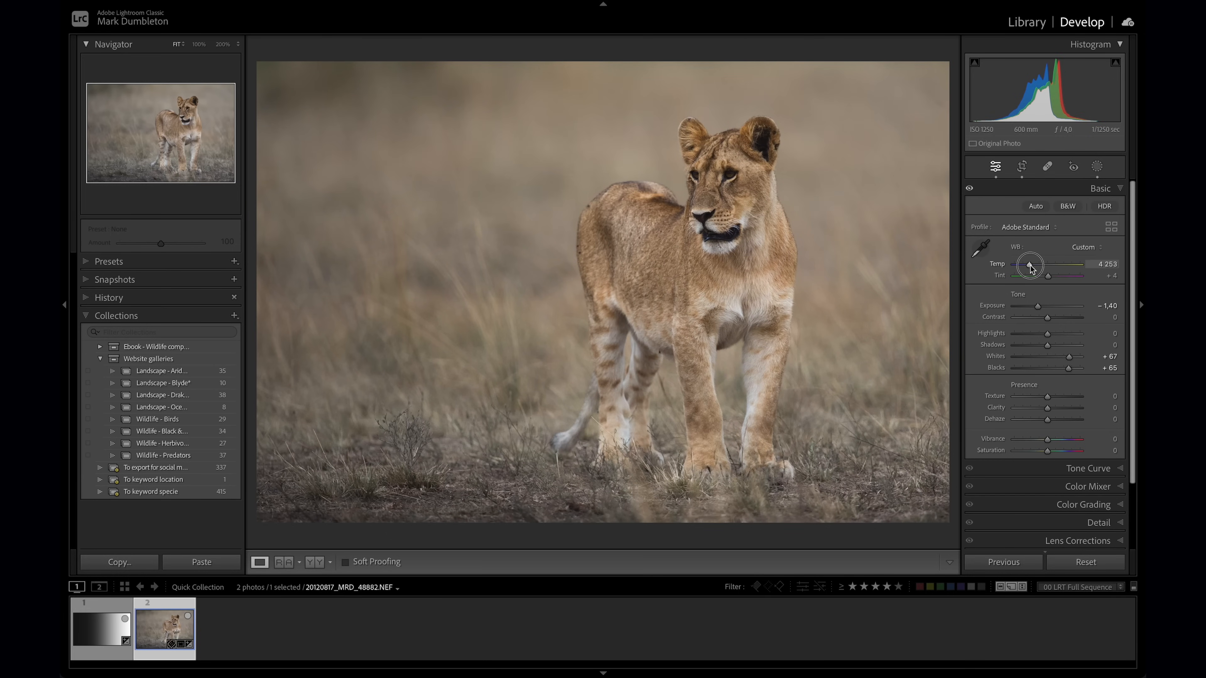
Grade the photo's shadows blue with hue 222, saturation 33 and luminance -6, and set the grading Balance to +32.
scroll(1031, 266, "down", 2)
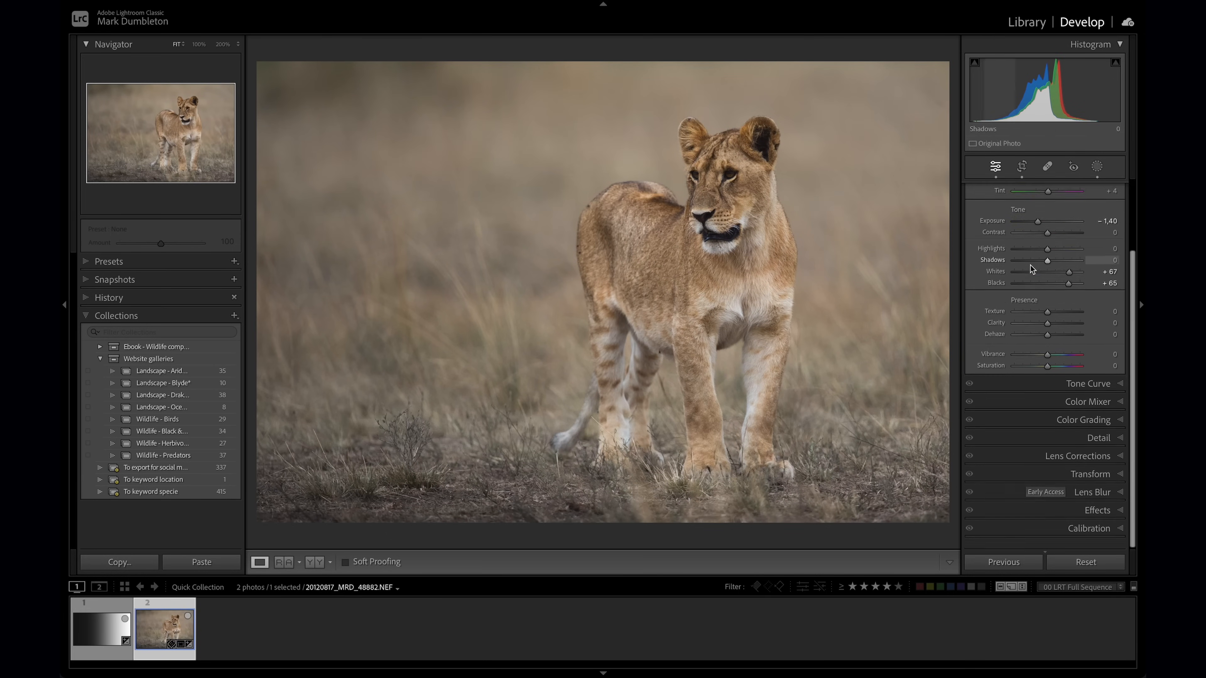
left_click(1079, 420)
left_click_drag(1006, 417, 1000, 423)
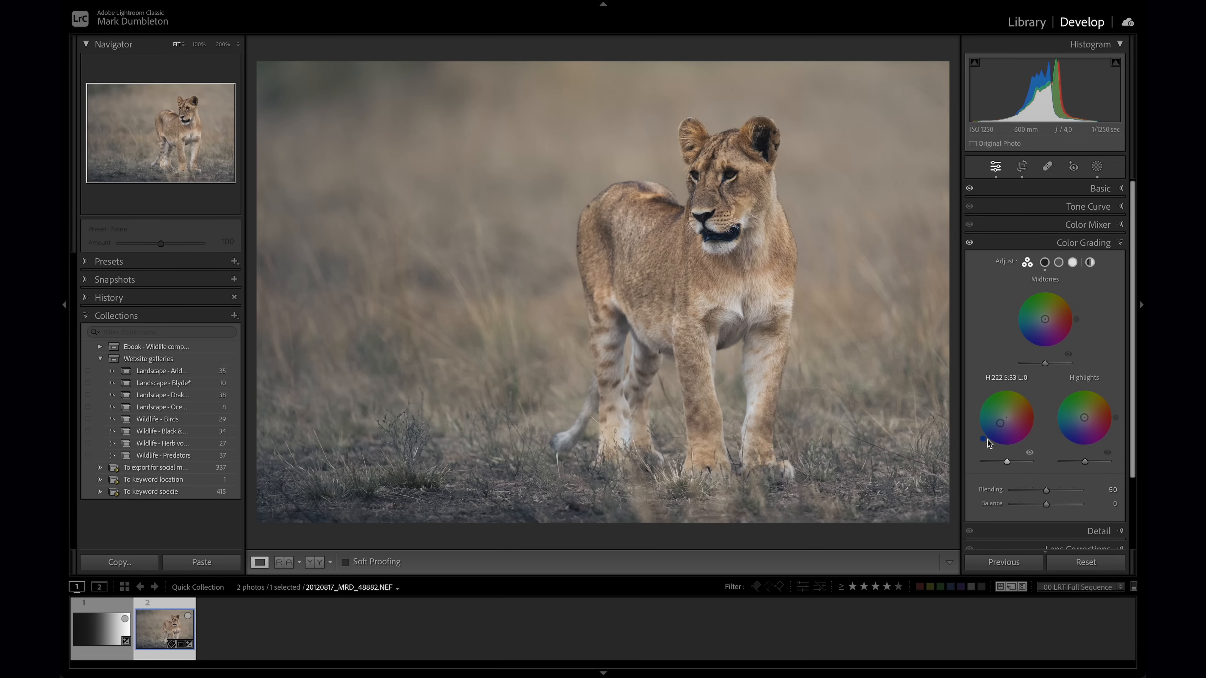
left_click_drag(1006, 458, 1005, 464)
left_click(1046, 505)
left_click_drag(1047, 505, 1059, 507)
Shift the color mixer hues with targeted adjustment, setting Orange to -11 and Yellow to -8.
left_click(1091, 224)
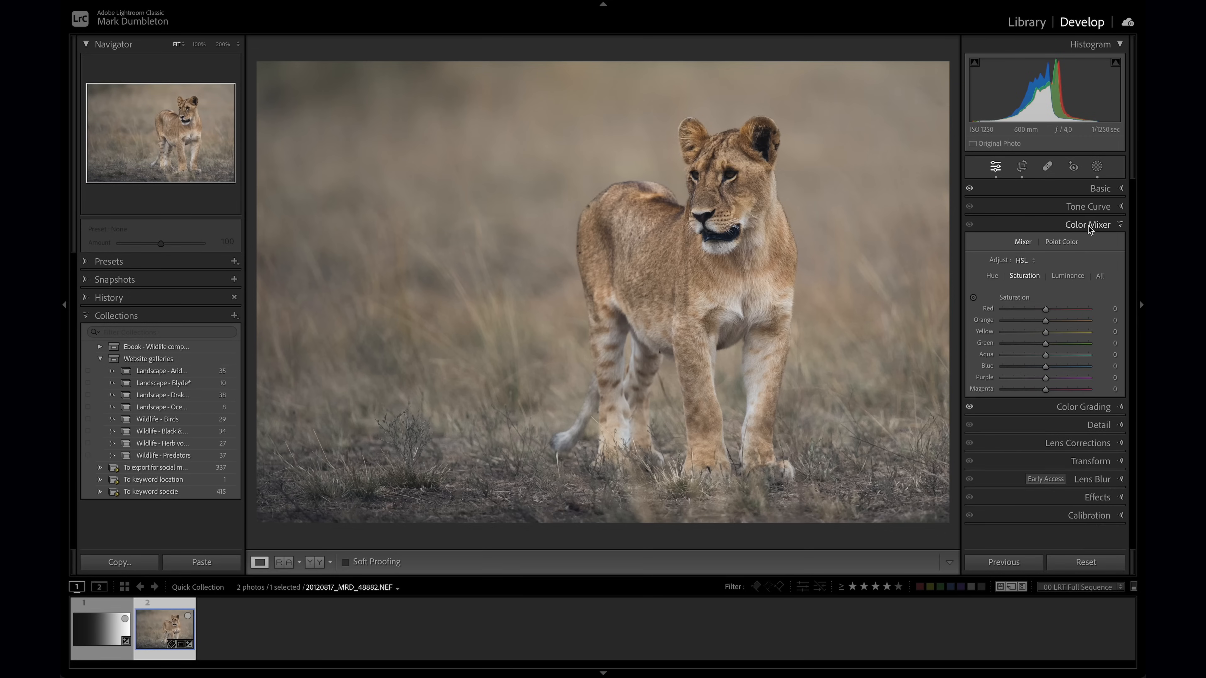
left_click(993, 275)
left_click(973, 297)
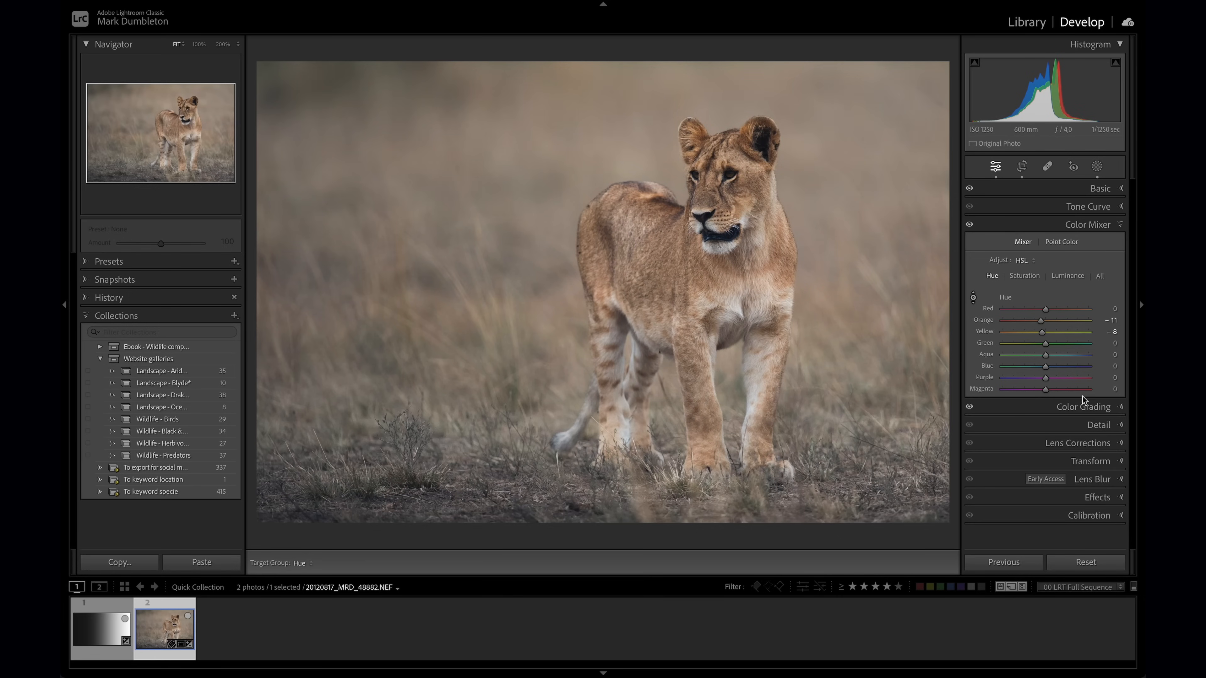
left_click(1084, 407)
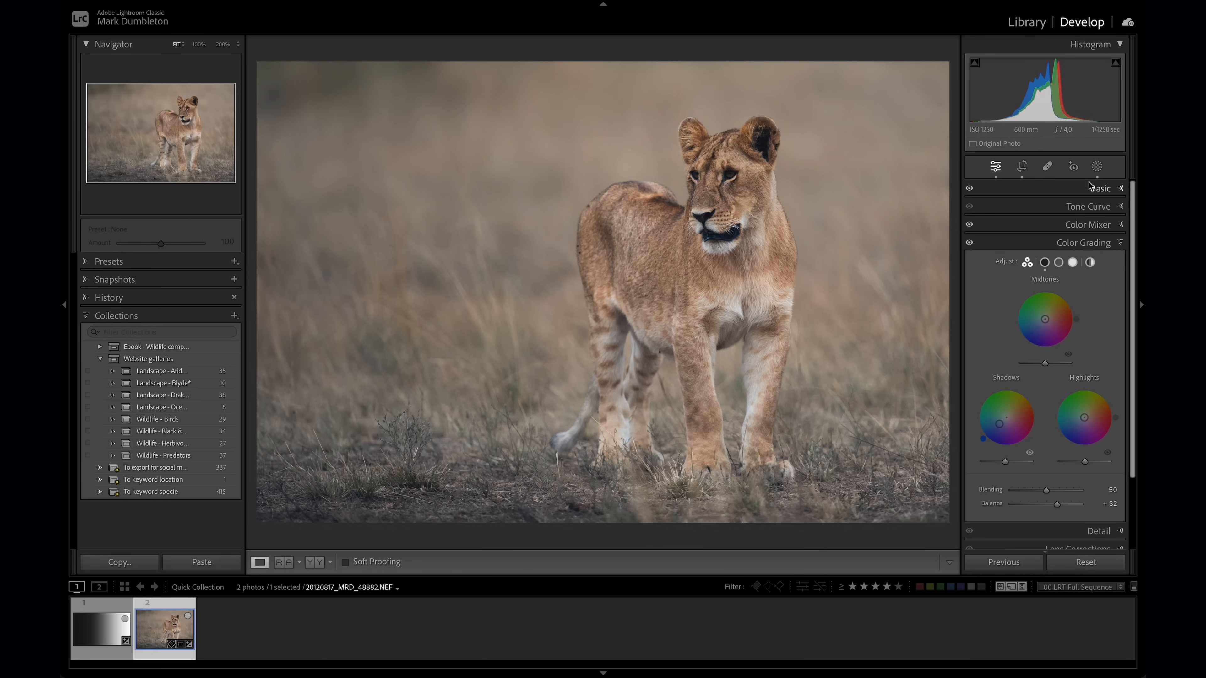
Brush a new mask over both of the lioness's eyes at 200% zoom and raise its Exposure to 1.01.
left_click(1096, 167)
left_click(222, 44)
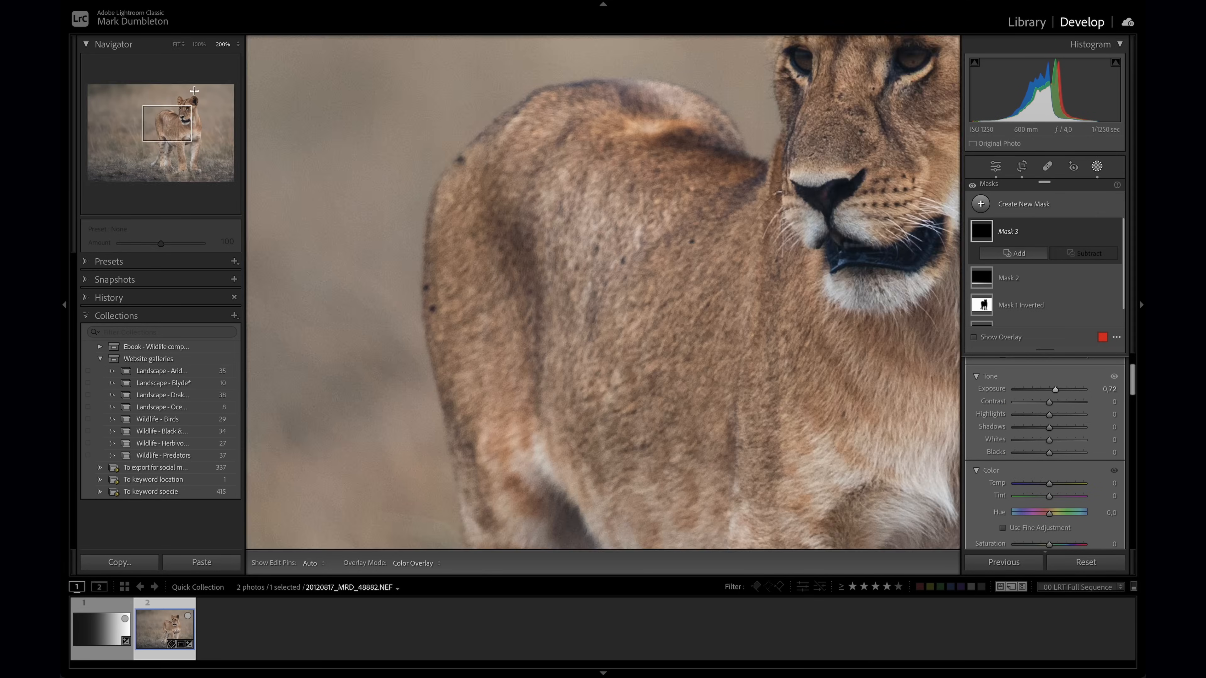
left_click(187, 110)
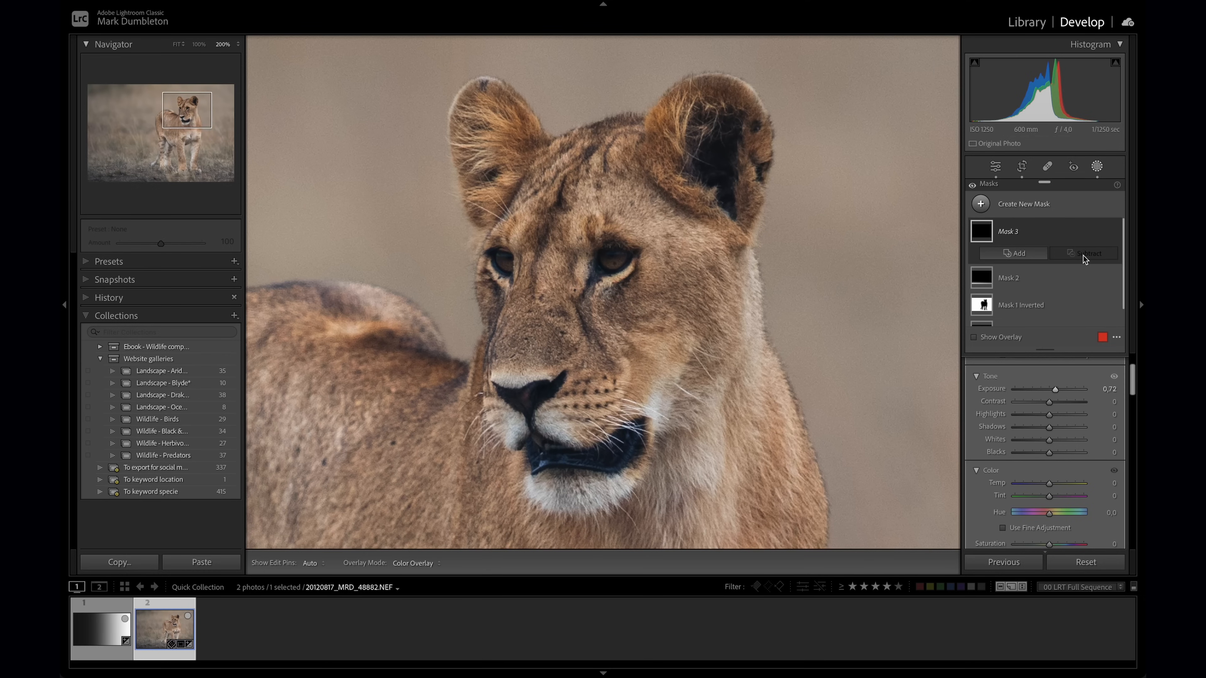
left_click(980, 204)
left_click(1002, 313)
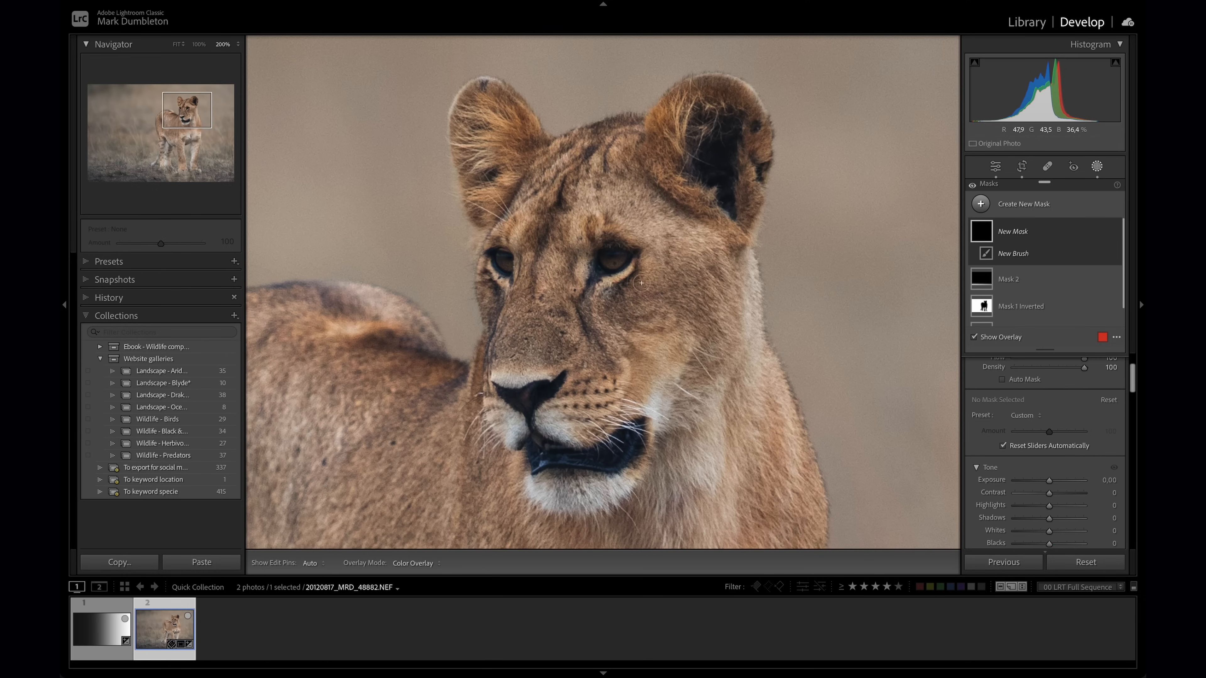
left_click_drag(615, 260, 612, 261)
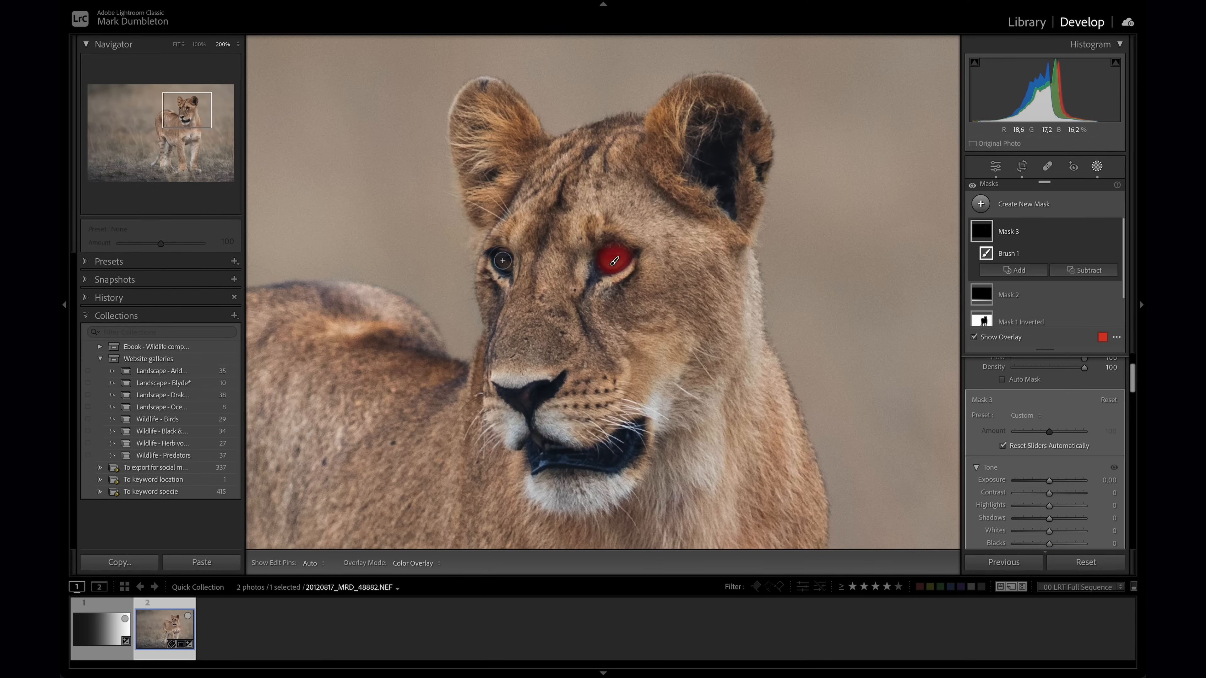
left_click_drag(503, 261, 502, 262)
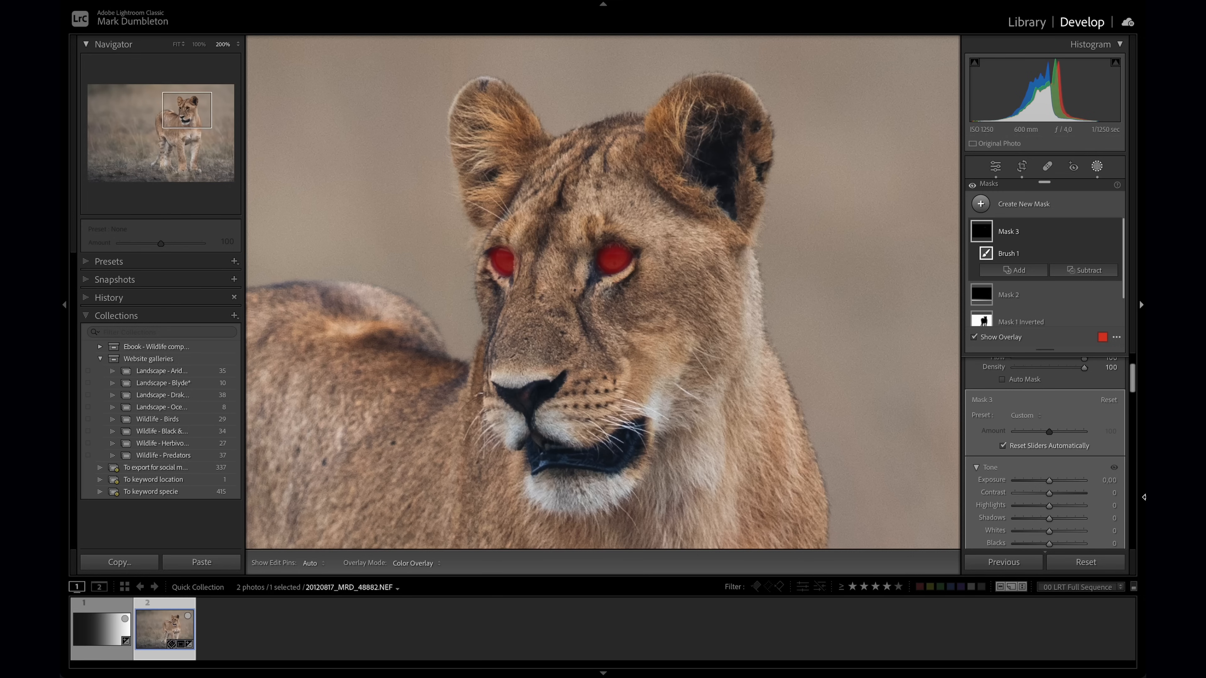
left_click_drag(1051, 482, 1059, 483)
key("z")
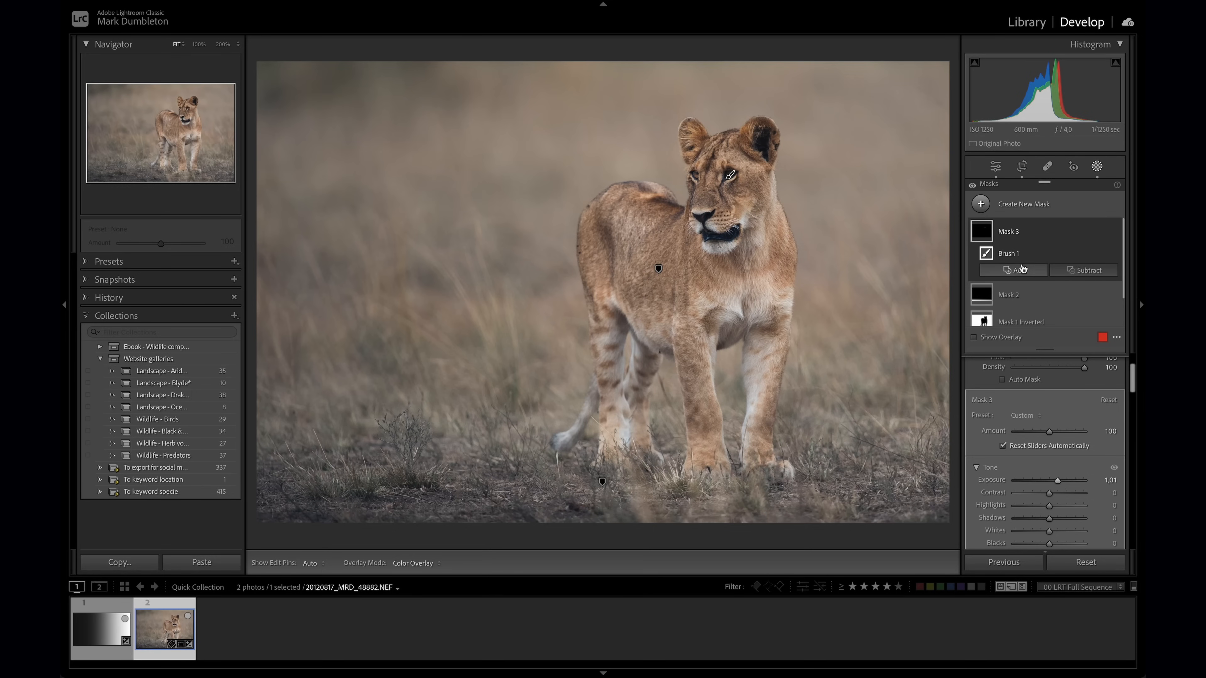
Add a radial gradient mask over the lioness's face, set its Exposure to 0.07, and leave masking.
left_click(980, 204)
left_click(1017, 334)
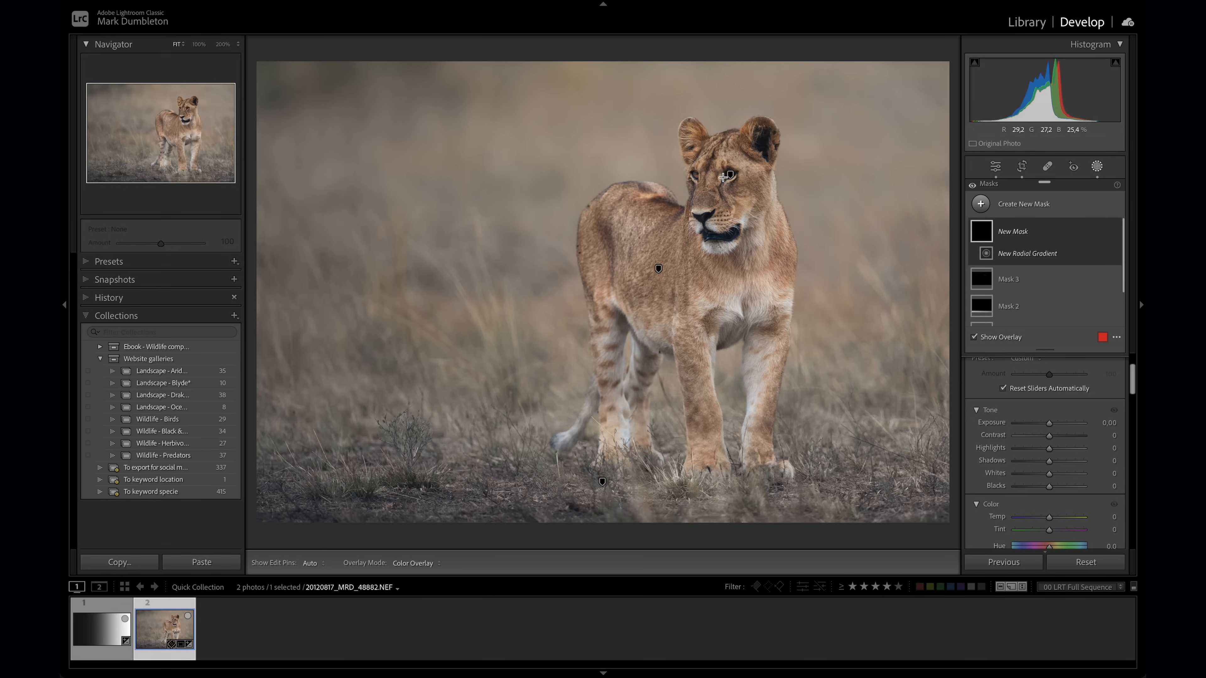
left_click_drag(719, 182, 763, 139)
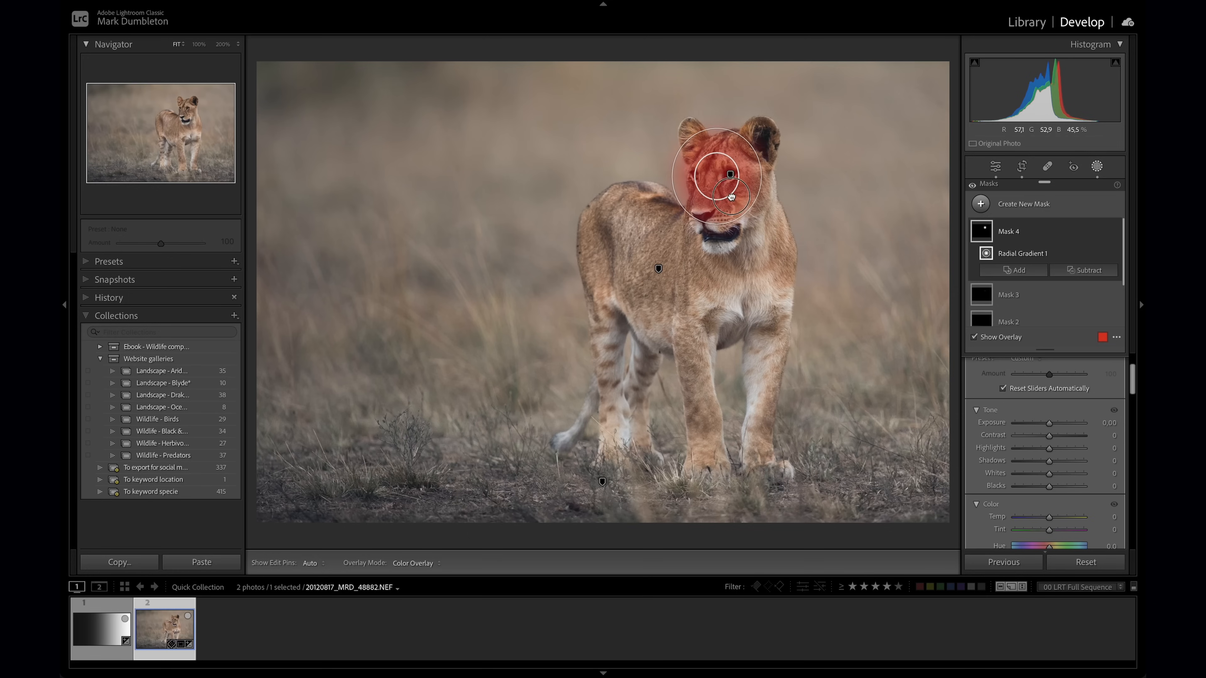
left_click_drag(1049, 423, 1051, 427)
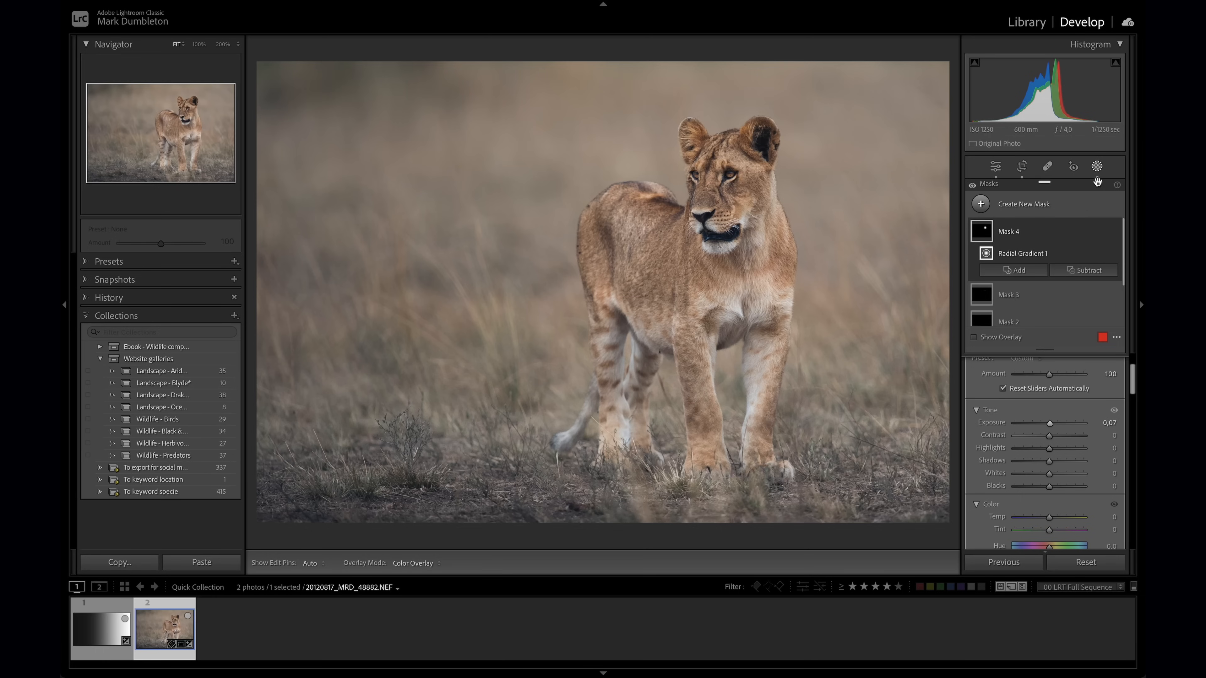
left_click(1097, 181)
Add a subtle dark vignette around the photo and raise the global Clarity.
scroll(1098, 475, "down", 5)
left_click(1096, 512)
left_click(1048, 374)
left_click_drag(1048, 375, 1045, 375)
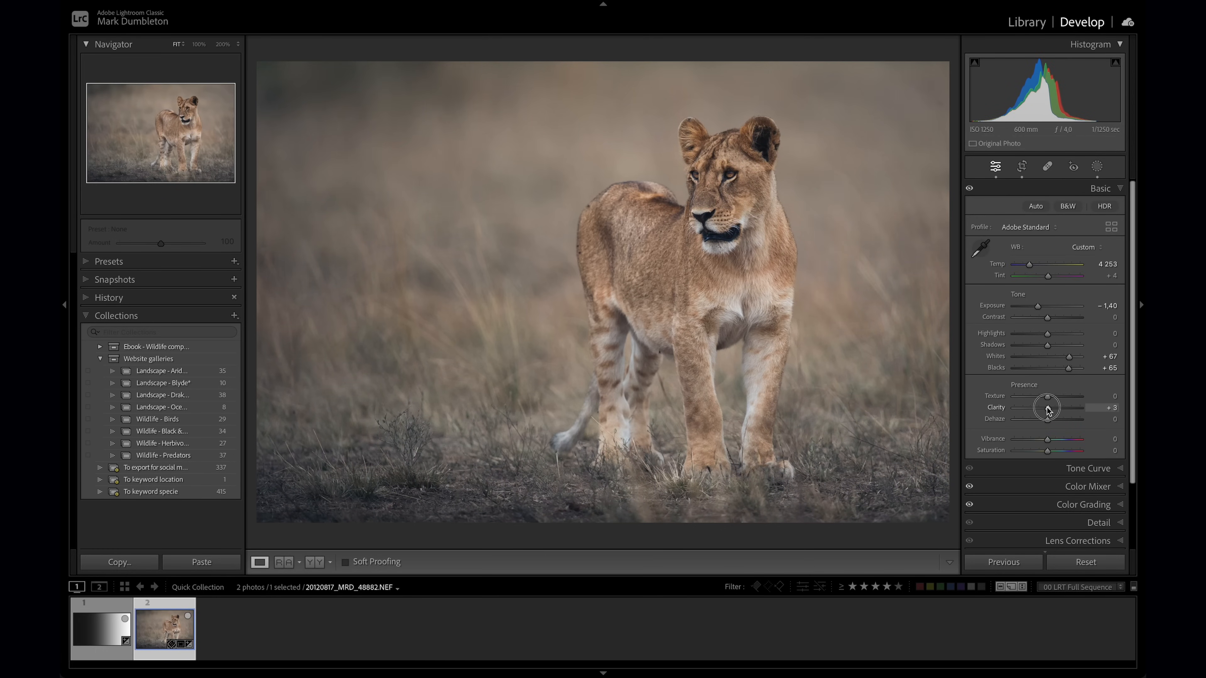
left_click_drag(1048, 411, 1060, 407)
Strengthen the blue shadow tint in Color Grading to saturation 44 at hue 222.
left_click(1082, 503)
left_click_drag(999, 423, 996, 427)
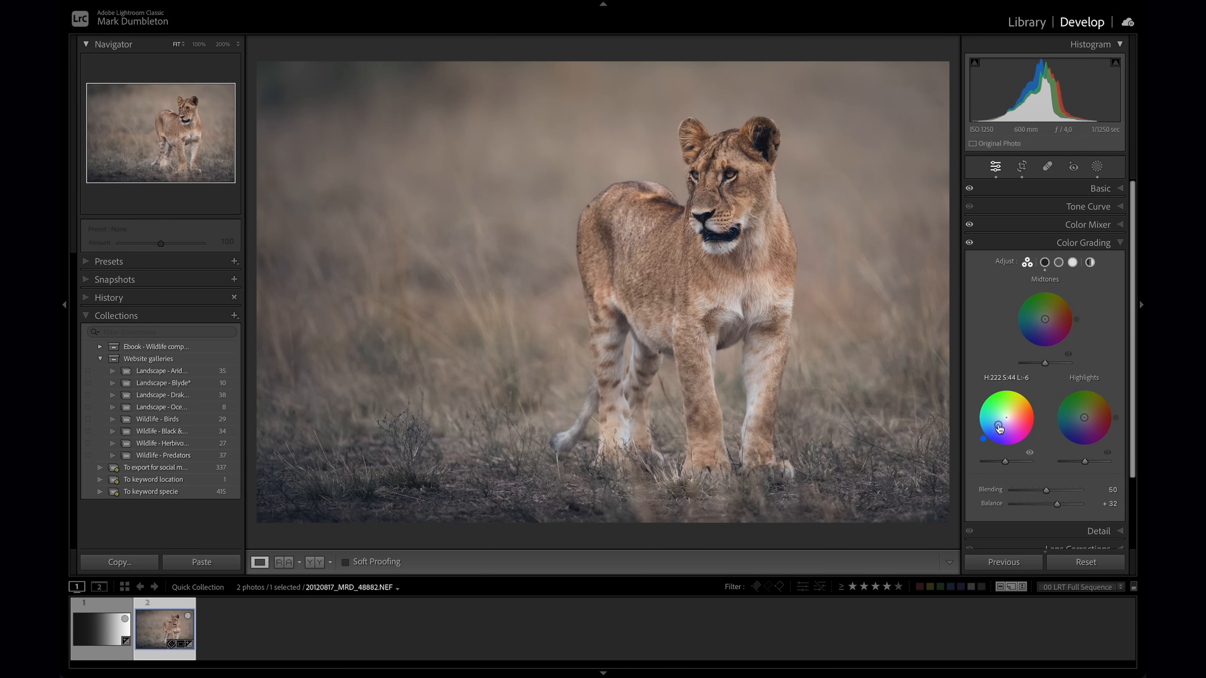